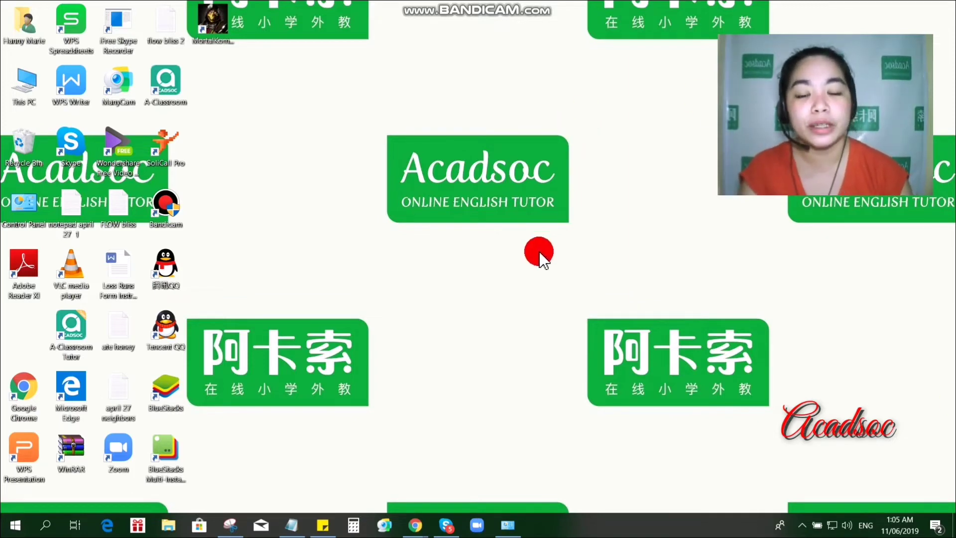
Switch to a Chrome new-tab window and restore it to a smaller size, leaving part of the desktop uncovered.
{"action": "mouse_move", "coordinate": [412, 528]}
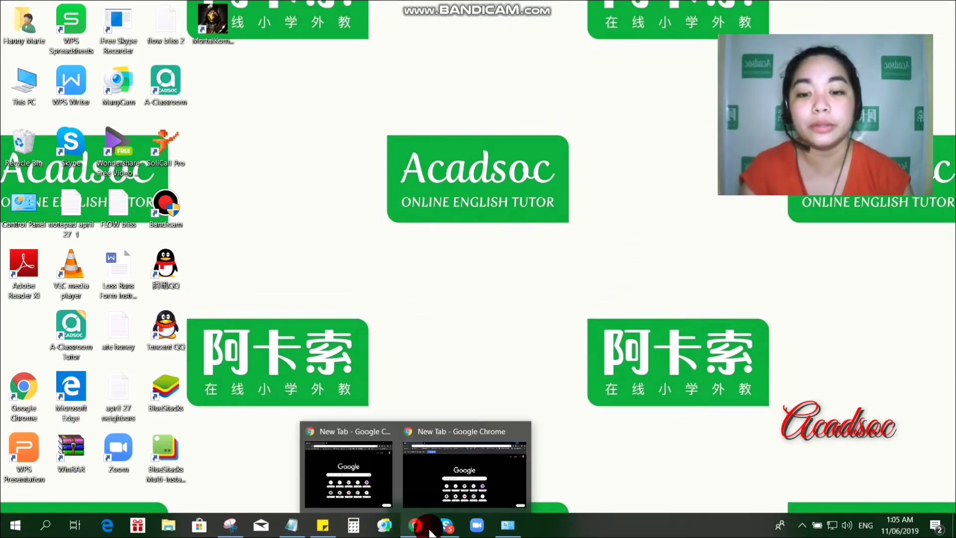
{"action": "left_click", "coordinate": [429, 485]}
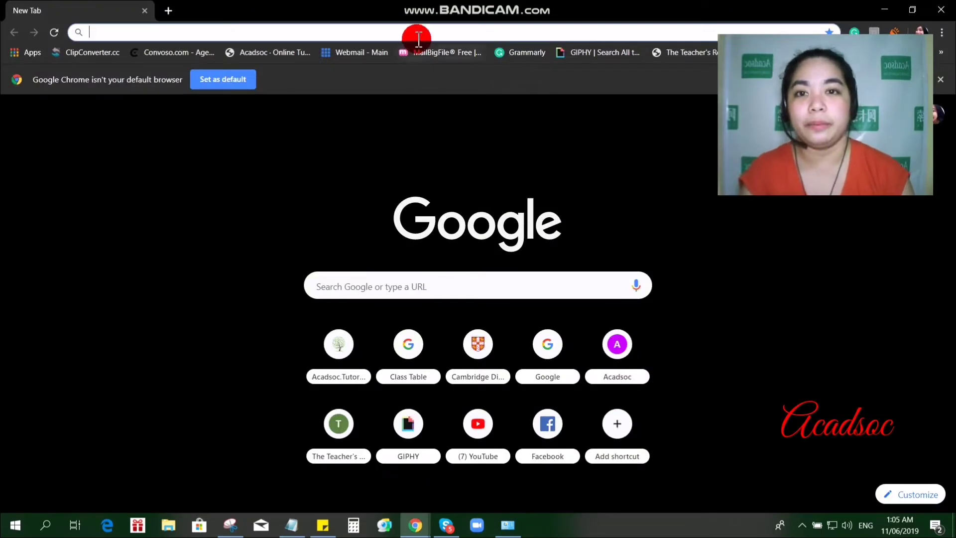
{"action": "left_click", "coordinate": [912, 10]}
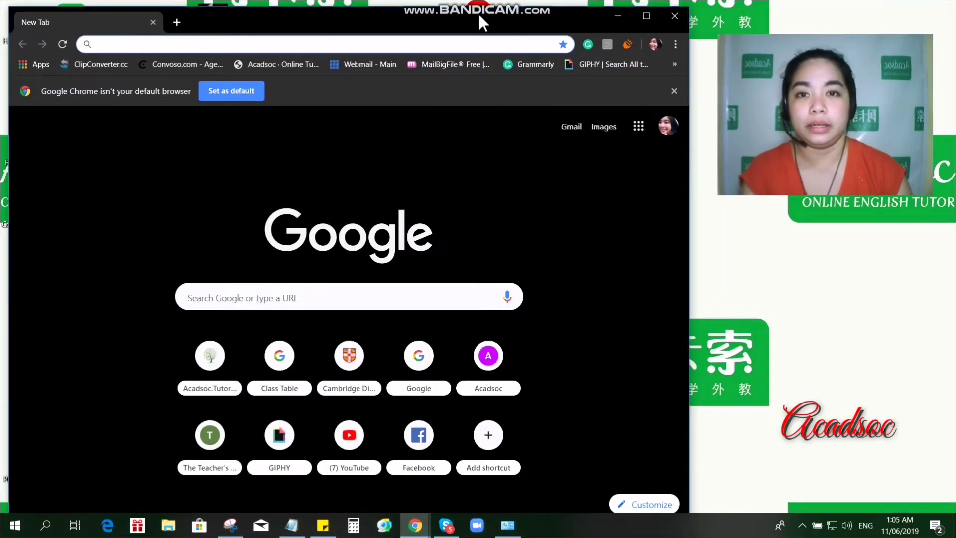
{"action": "left_click_drag", "start_coordinate": [684, 177], "coordinate": [712, 179]}
{"action": "left_click", "coordinate": [419, 42]}
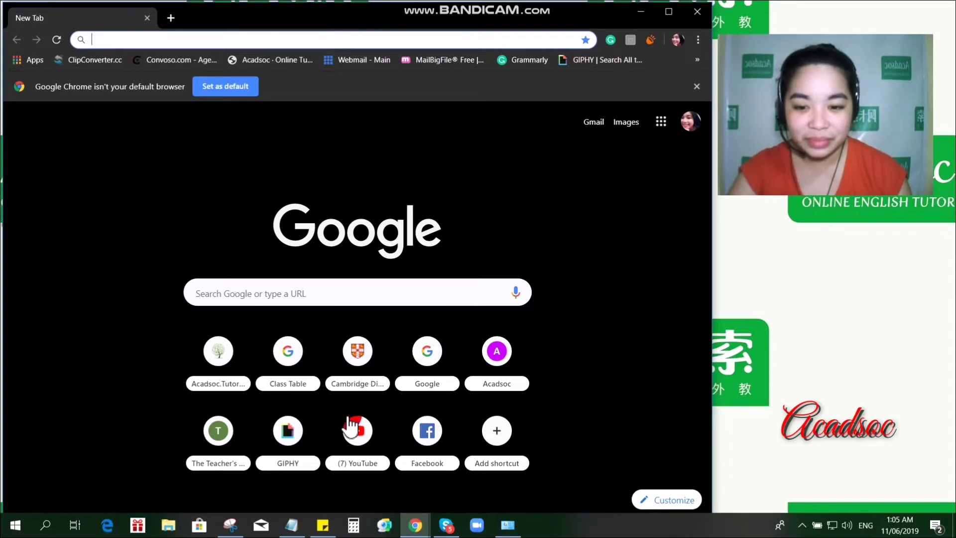
{"action": "left_click", "coordinate": [293, 523]}
{"action": "left_click_drag", "start_coordinate": [901, 448], "coordinate": [837, 413]}
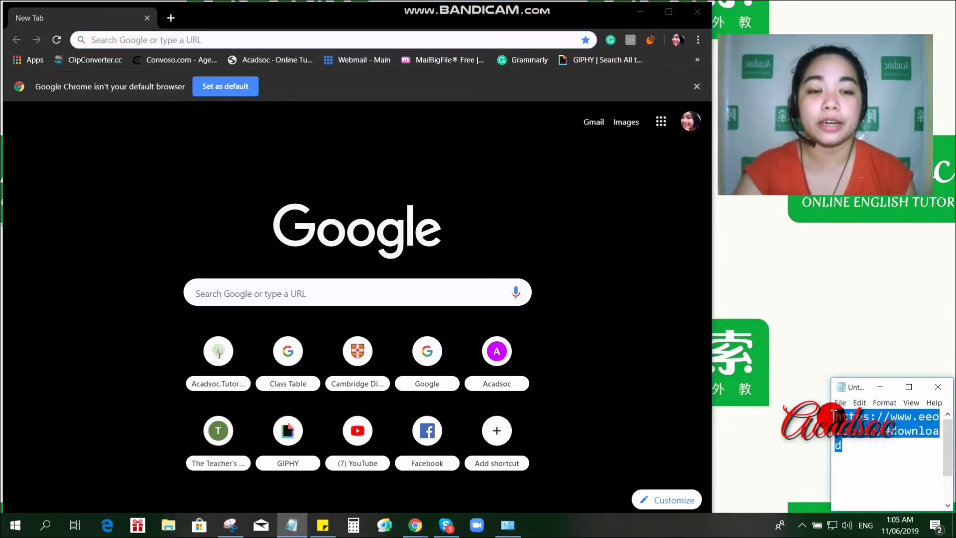
{"action": "key", "text": "ctrl+c"}
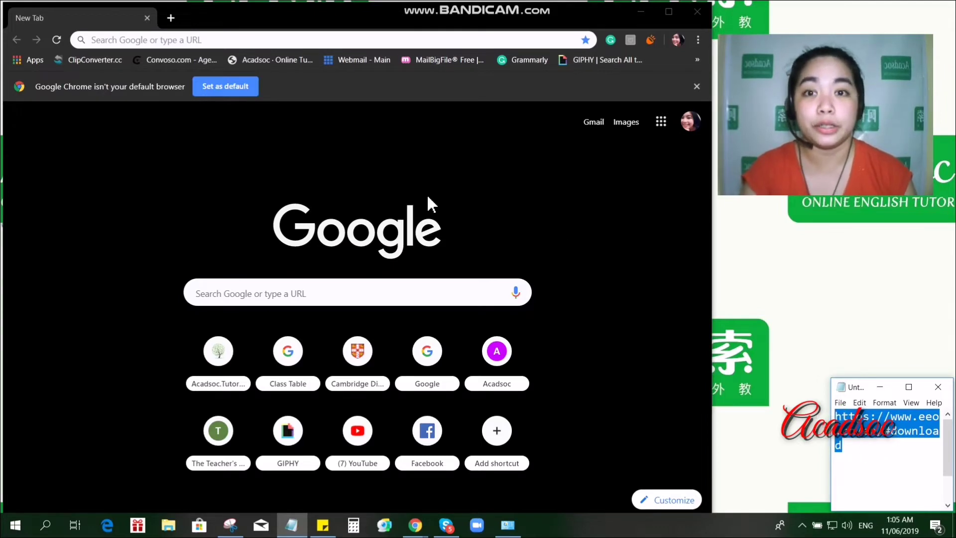
{"action": "left_click", "coordinate": [265, 36]}
{"action": "key", "text": "ctrl+v"}
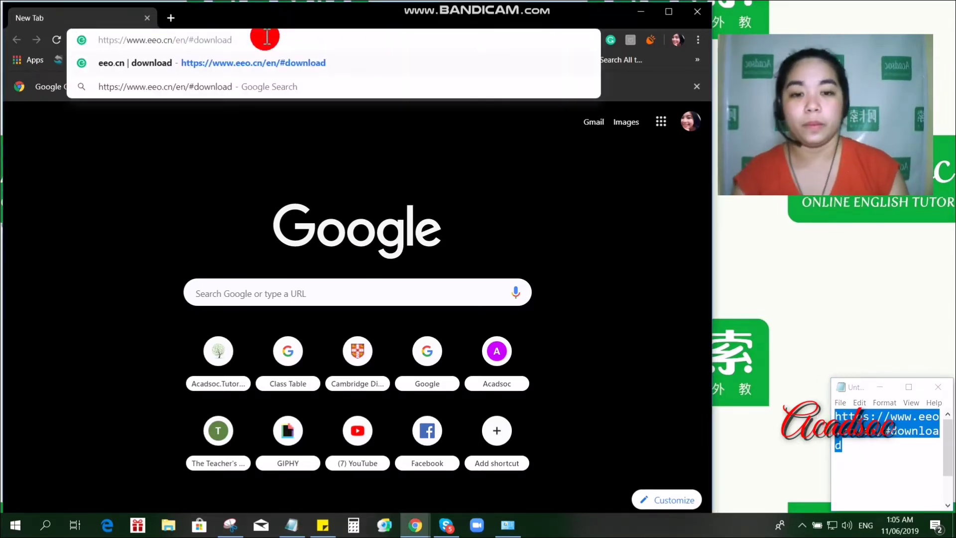
{"action": "key", "text": "Return"}
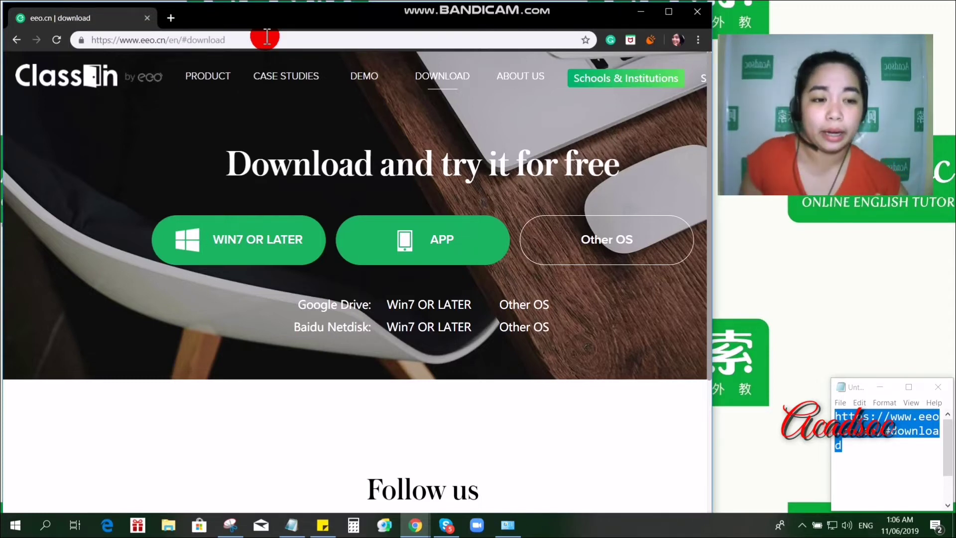
Download the ClassIn installer for Windows 7 or later from the download page.
{"action": "left_click", "coordinate": [889, 451]}
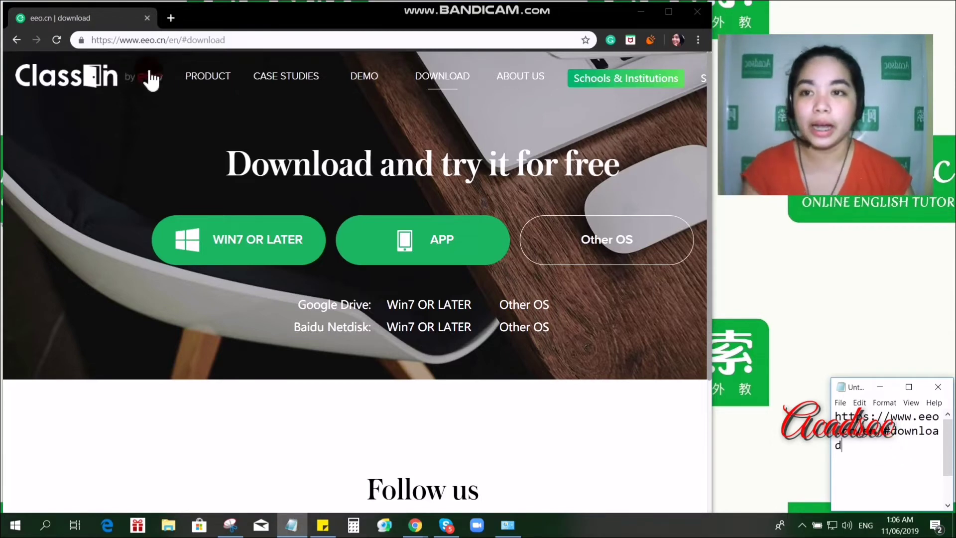
{"action": "left_click", "coordinate": [246, 44]}
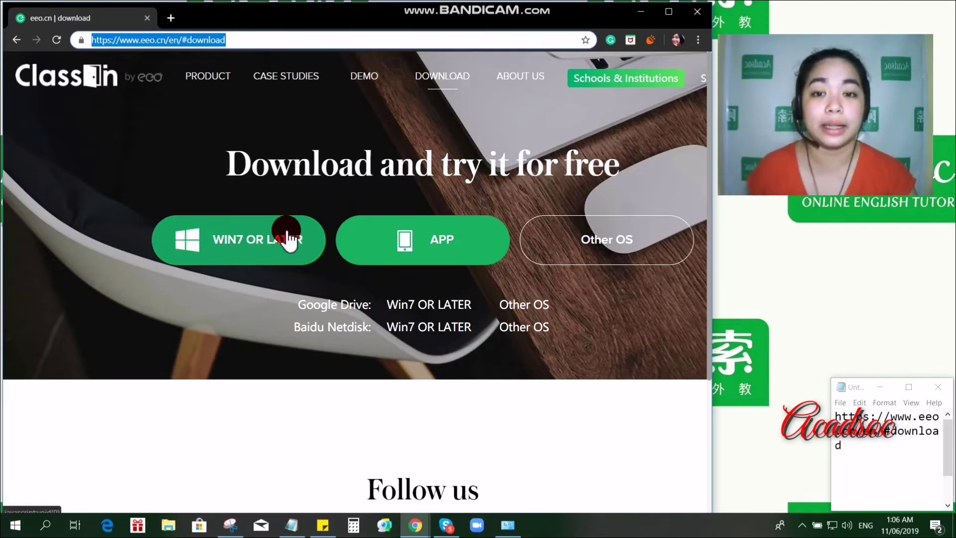
{"action": "left_click", "coordinate": [402, 241]}
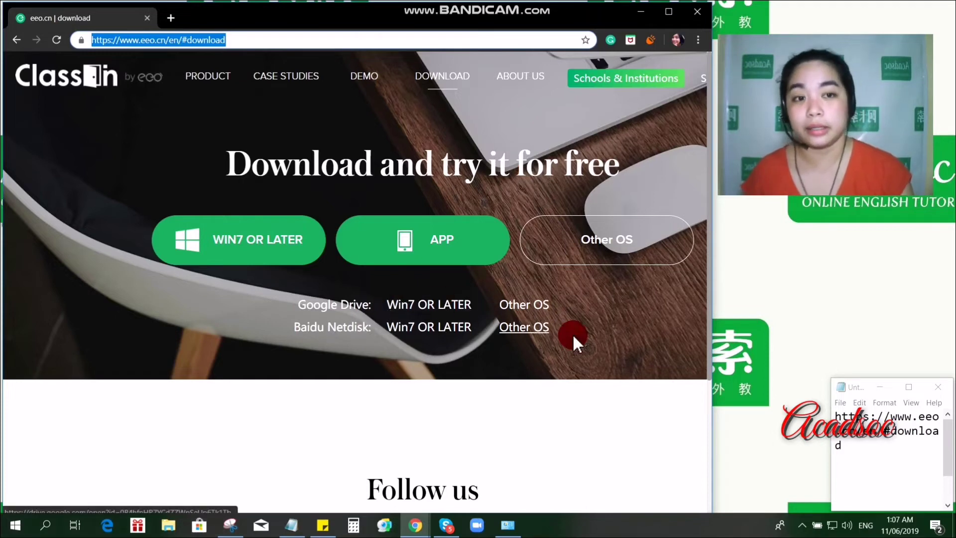
{"action": "left_click", "coordinate": [241, 249]}
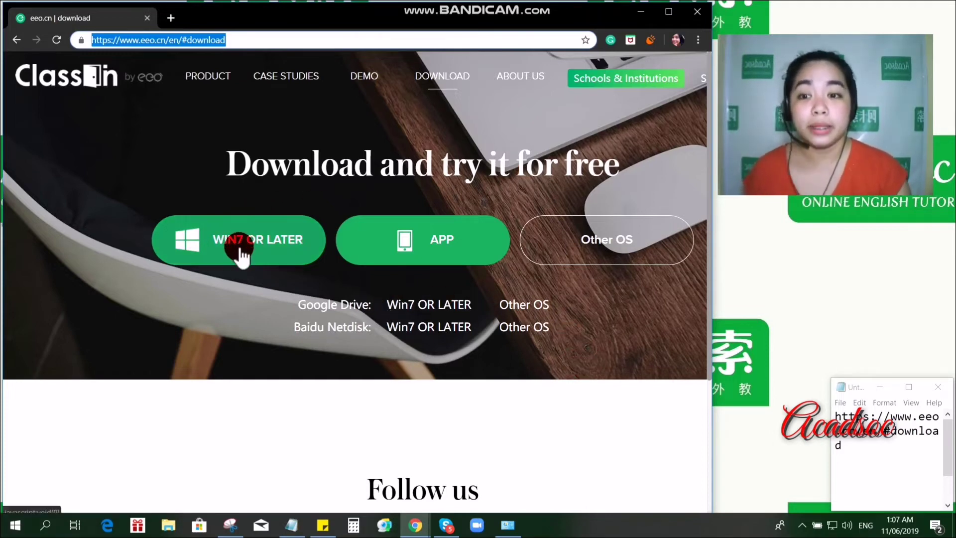
{"action": "left_click", "coordinate": [239, 255]}
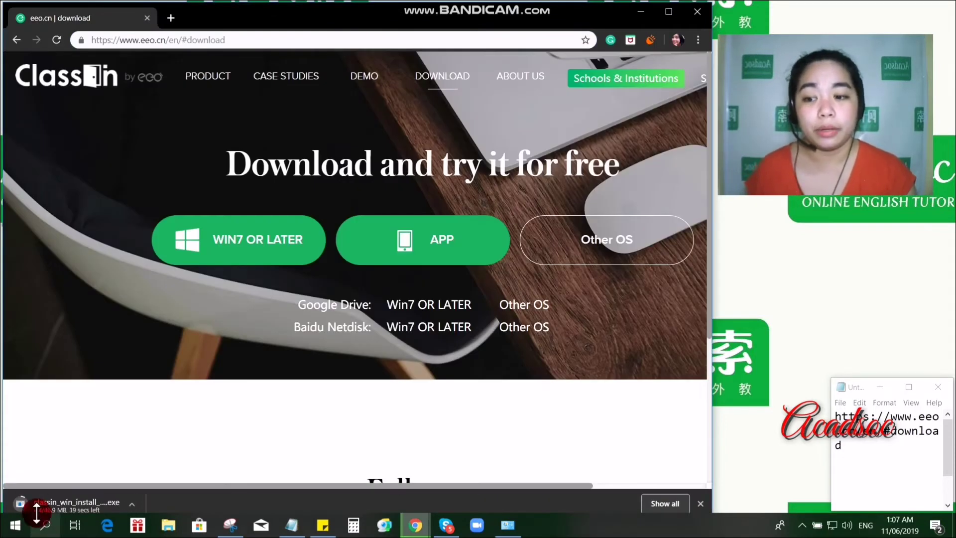
{"action": "left_click", "coordinate": [65, 503]}
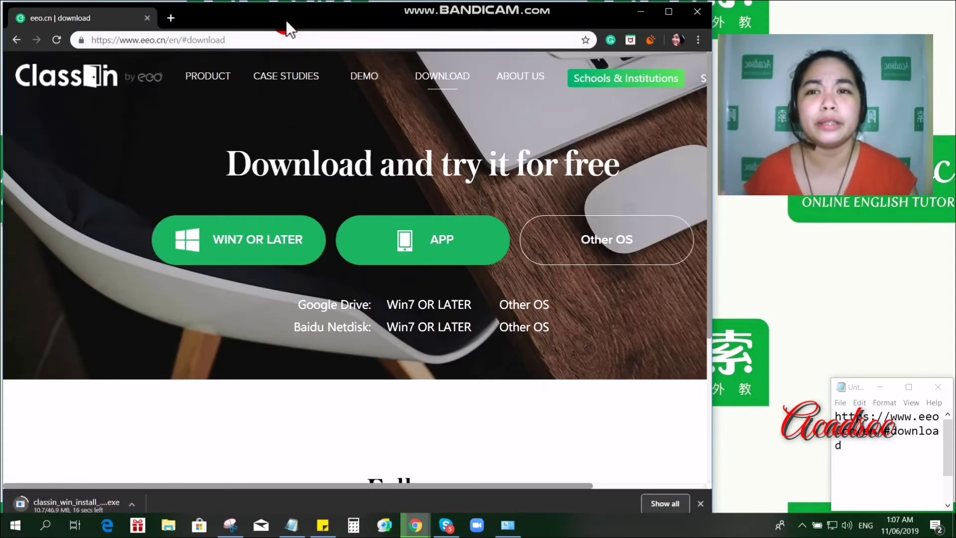
{"action": "left_click_drag", "start_coordinate": [286, 19], "coordinate": [285, 18]}
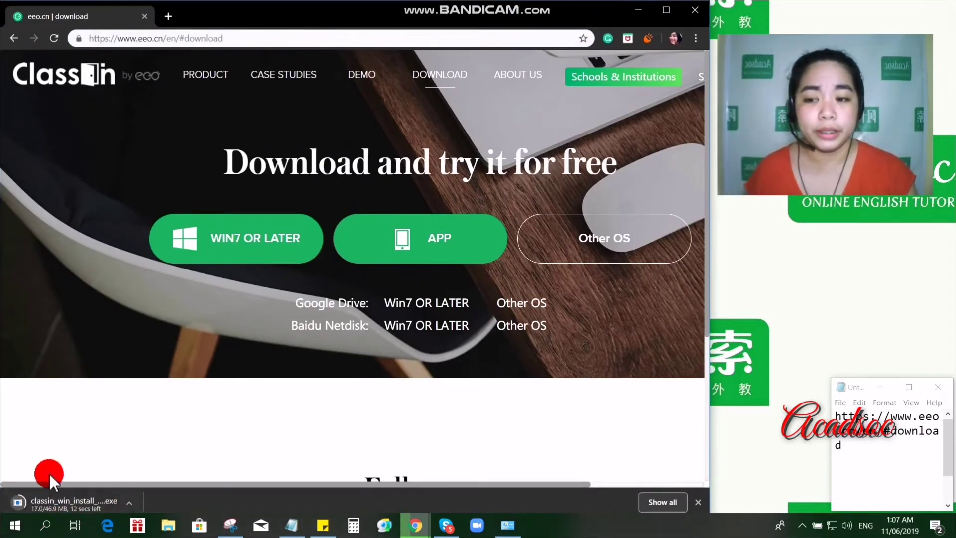
{"action": "mouse_move", "coordinate": [85, 490]}
{"action": "left_mouse_down"}
{"action": "mouse_move", "coordinate": [94, 497]}
{"action": "mouse_move", "coordinate": [134, 462]}
{"action": "mouse_move", "coordinate": [125, 507]}
{"action": "left_mouse_up"}
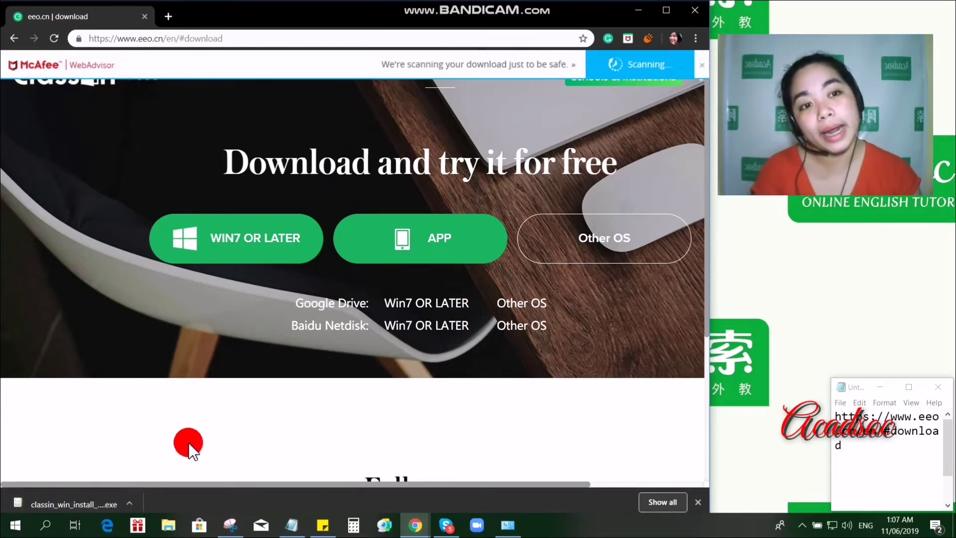
Run the downloaded ClassIn installer with English as the setup language and install the program.
{"action": "left_click", "coordinate": [42, 495]}
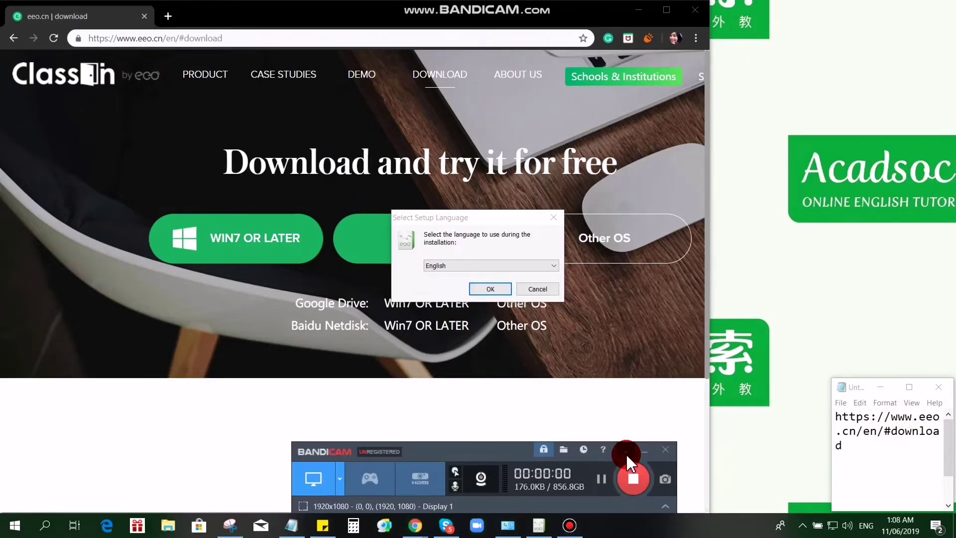
{"action": "left_click", "coordinate": [629, 464]}
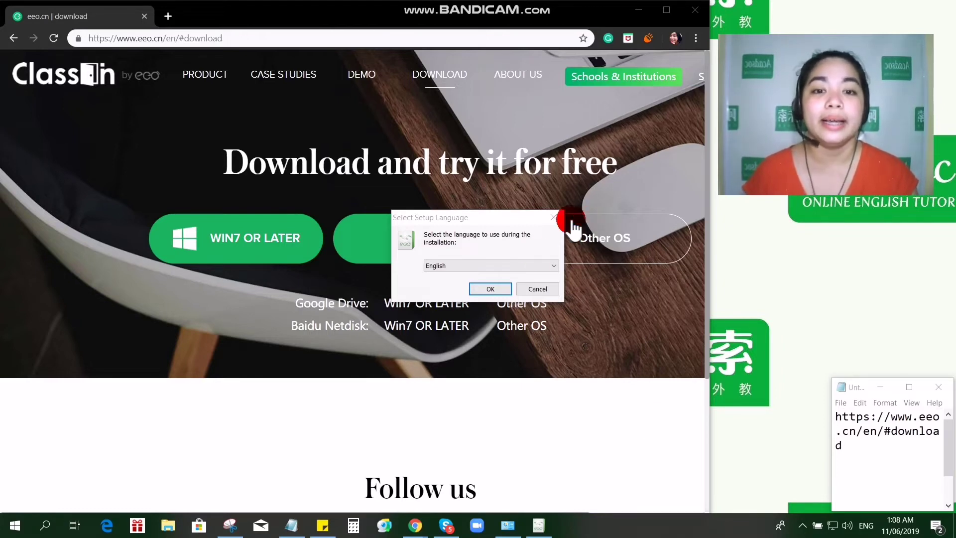
{"action": "mouse_move", "coordinate": [462, 218]}
{"action": "left_mouse_down"}
{"action": "mouse_move", "coordinate": [484, 221]}
{"action": "mouse_move", "coordinate": [465, 217]}
{"action": "left_mouse_up"}
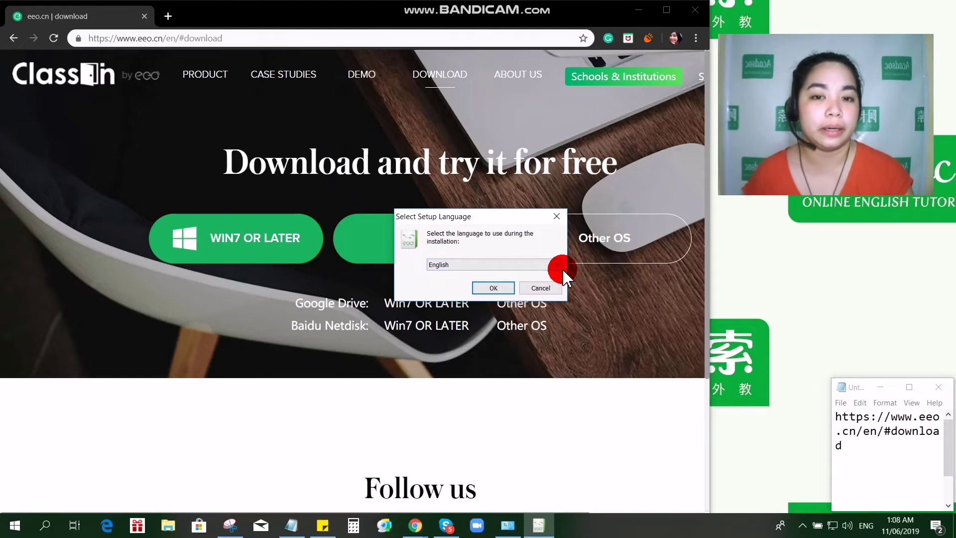
{"action": "left_click", "coordinate": [505, 267]}
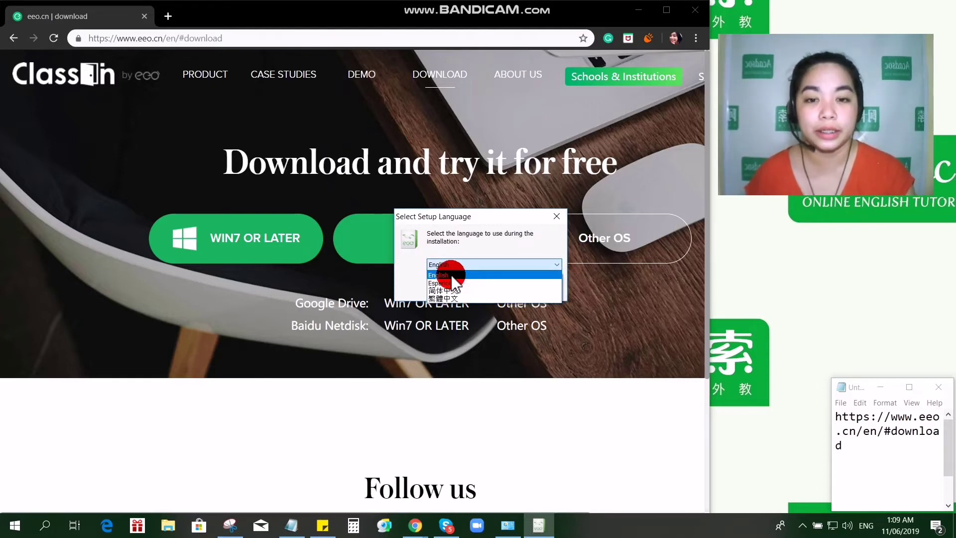
{"action": "left_click", "coordinate": [476, 271]}
{"action": "left_click", "coordinate": [498, 292]}
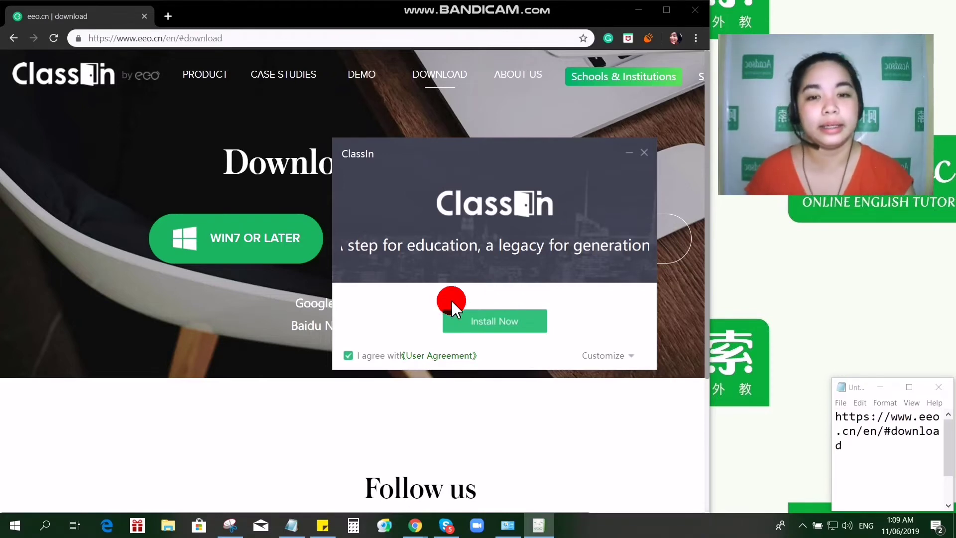
{"action": "left_click", "coordinate": [497, 320]}
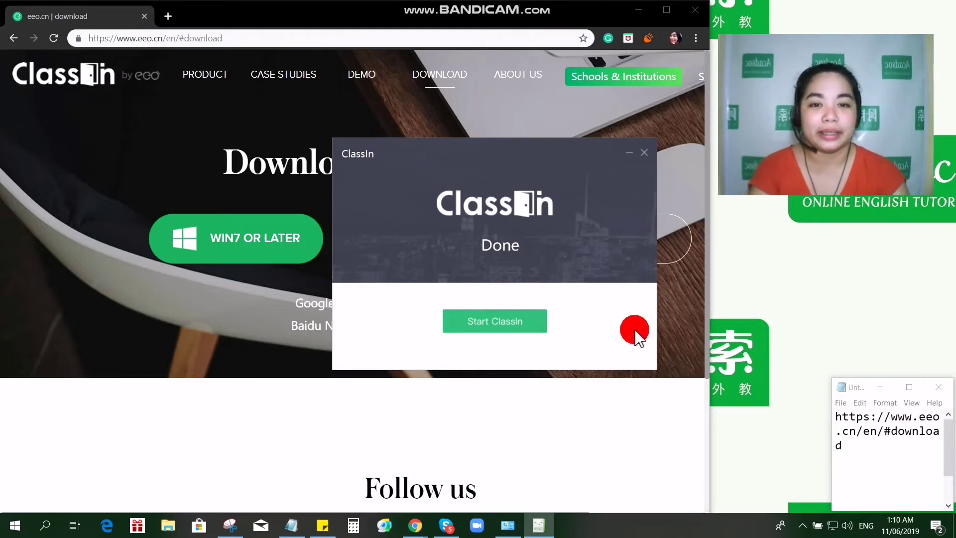
Start ClassIn from the finished installer and bring its login window to the front.
{"action": "left_click_drag", "start_coordinate": [498, 152], "coordinate": [501, 127]}
{"action": "left_click", "coordinate": [488, 297]}
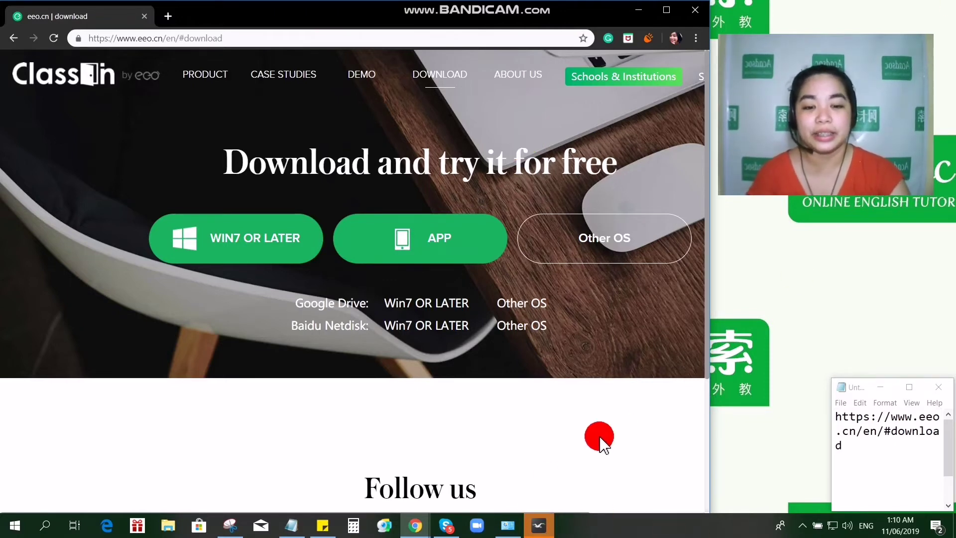
{"action": "left_click", "coordinate": [549, 528]}
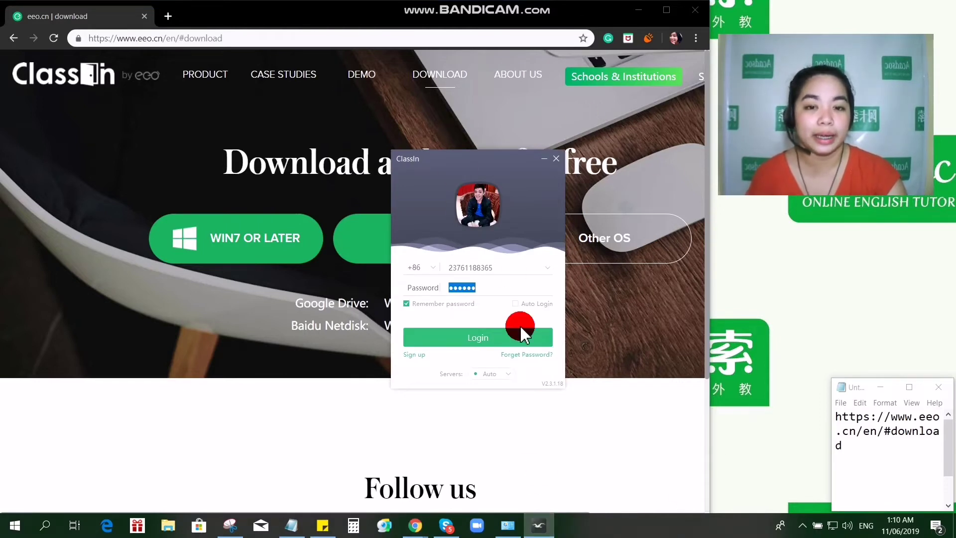
Close the ClassIn login window and minimize the browser to reveal the desktop.
{"action": "mouse_move", "coordinate": [490, 166]}
{"action": "left_mouse_down"}
{"action": "mouse_move", "coordinate": [475, 233]}
{"action": "mouse_move", "coordinate": [456, 188]}
{"action": "mouse_move", "coordinate": [505, 159]}
{"action": "mouse_move", "coordinate": [473, 144]}
{"action": "mouse_move", "coordinate": [486, 264]}
{"action": "mouse_move", "coordinate": [479, 133]}
{"action": "mouse_move", "coordinate": [478, 157]}
{"action": "left_mouse_up"}
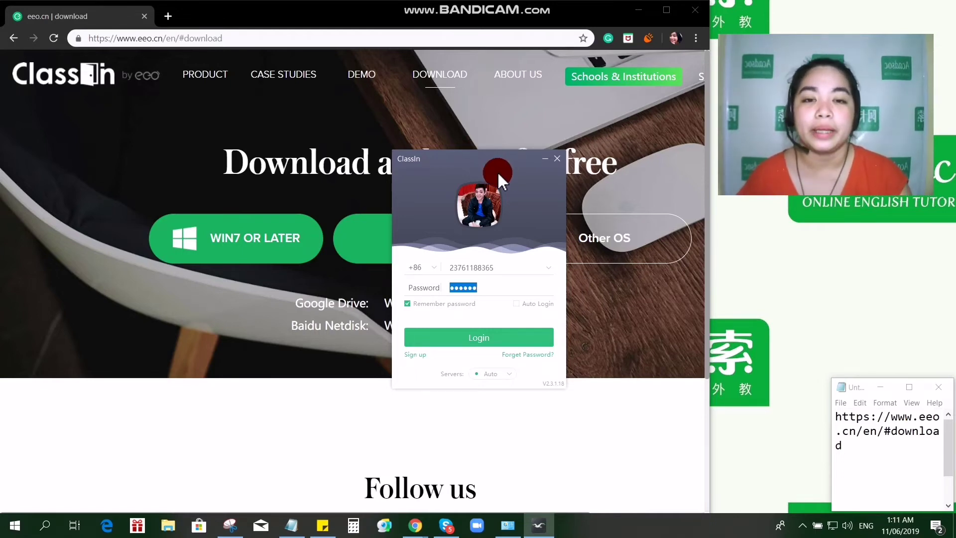
{"action": "left_click_drag", "start_coordinate": [480, 158], "coordinate": [524, 146]}
{"action": "left_click", "coordinate": [584, 147]}
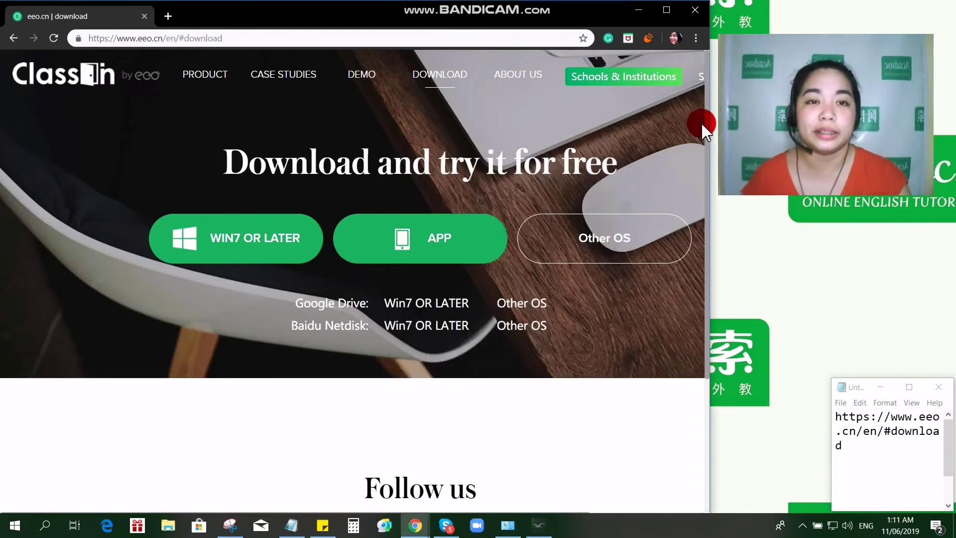
{"action": "left_click", "coordinate": [639, 11]}
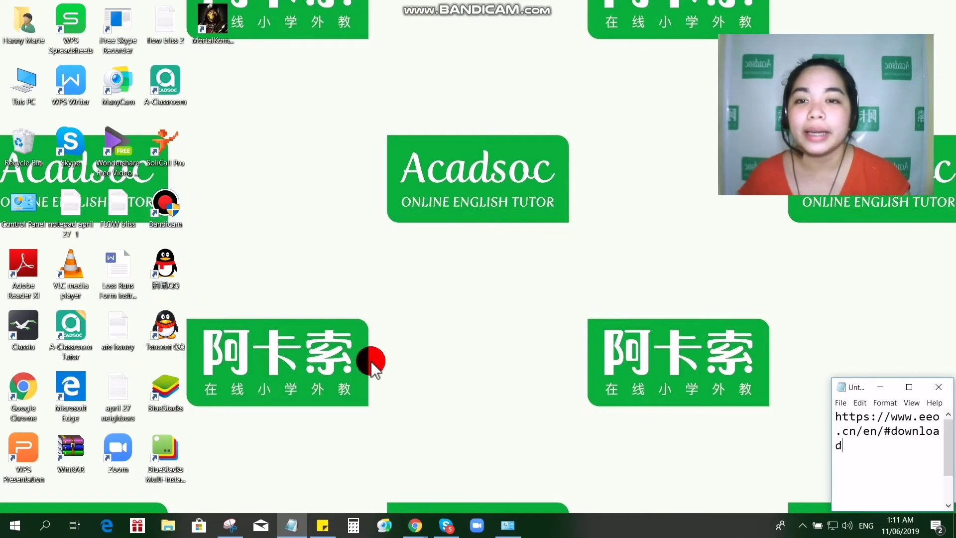
Launch ClassIn from its desktop shortcut and move the login window slightly higher.
{"action": "mouse_move", "coordinate": [455, 531]}
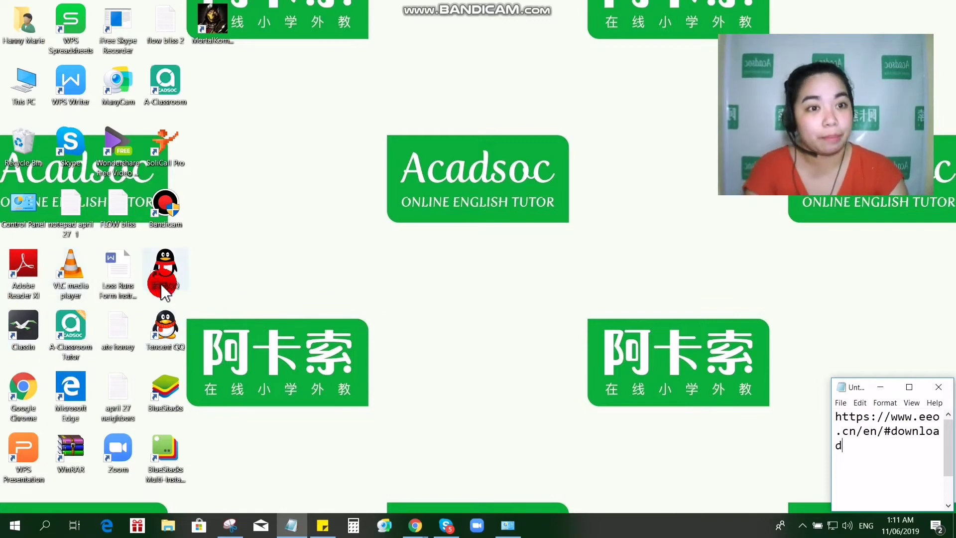
{"action": "left_click", "coordinate": [30, 336]}
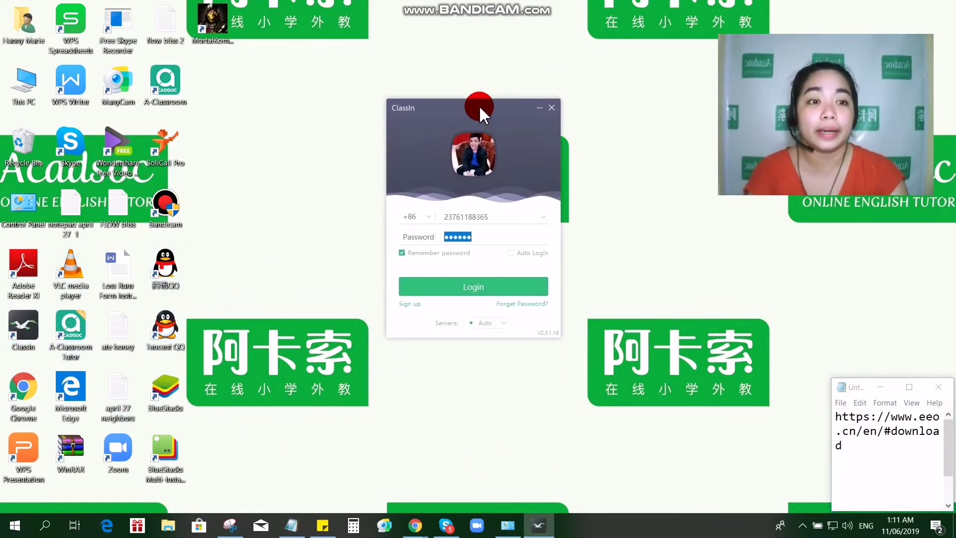
{"action": "left_click_drag", "start_coordinate": [481, 114], "coordinate": [484, 95]}
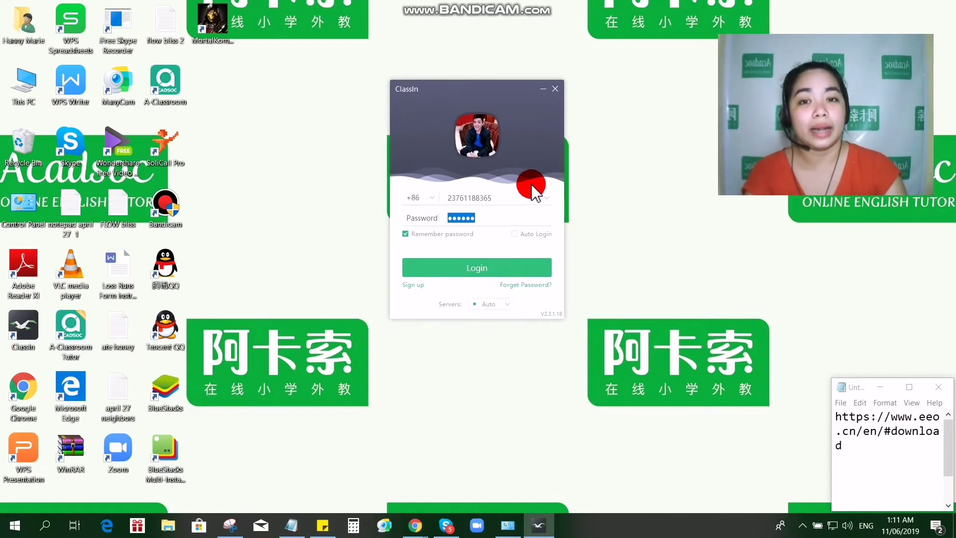
Clear the saved account number from the ClassIn login form and reposition the login window.
{"action": "left_click", "coordinate": [520, 200]}
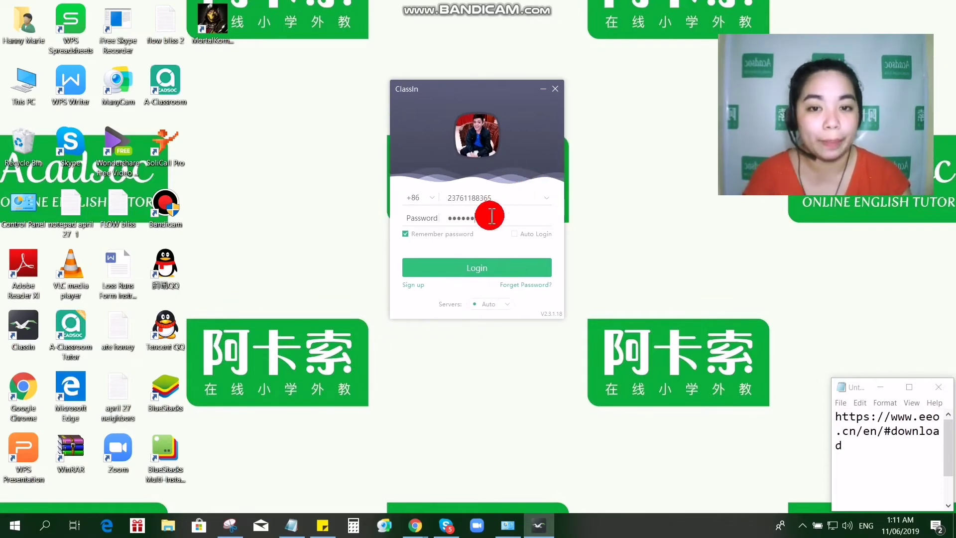
{"action": "left_click", "coordinate": [491, 216]}
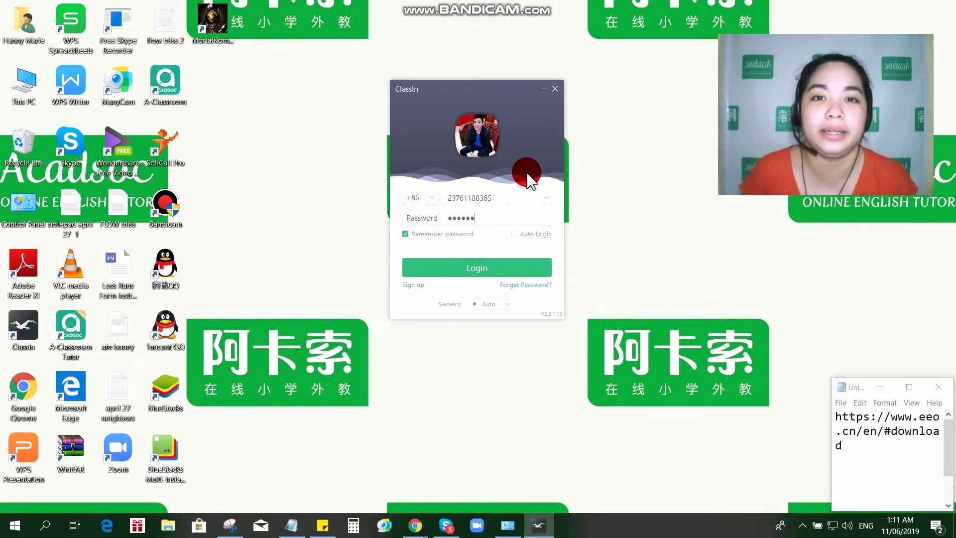
{"action": "left_click_drag", "start_coordinate": [505, 198], "coordinate": [416, 202]}
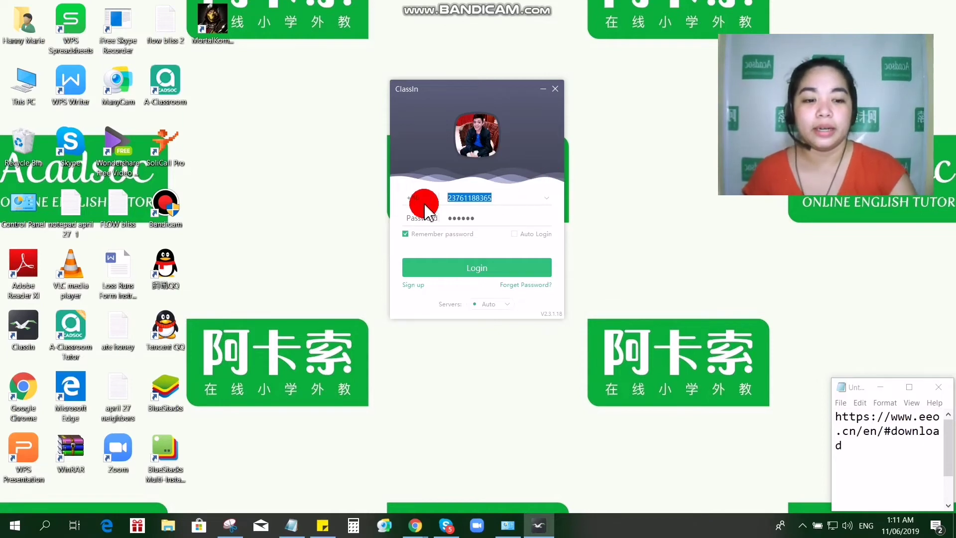
{"action": "key", "text": "BackSpace"}
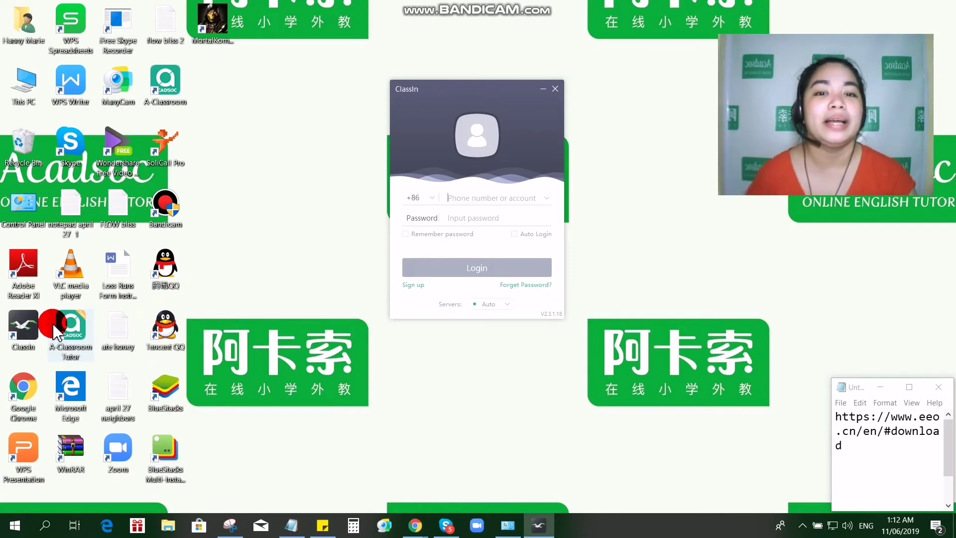
{"action": "mouse_move", "coordinate": [463, 117]}
{"action": "left_mouse_down"}
{"action": "mouse_move", "coordinate": [443, 117]}
{"action": "mouse_move", "coordinate": [417, 42]}
{"action": "mouse_move", "coordinate": [459, 154]}
{"action": "mouse_move", "coordinate": [461, 119]}
{"action": "left_mouse_up"}
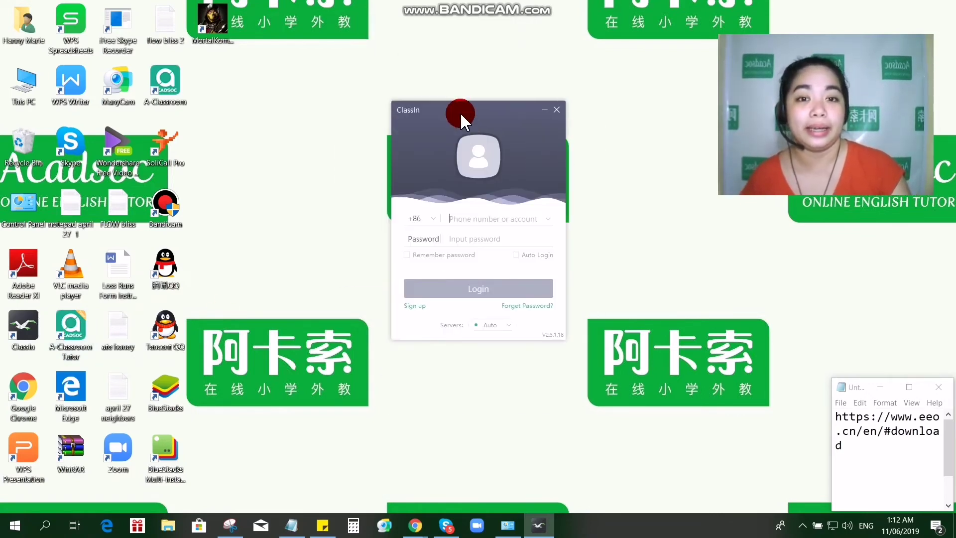
Close the ClassIn login window, switch to Chrome and open the tutor sign-in page at tutor.acadsoc.ph.
{"action": "left_click", "coordinate": [558, 110]}
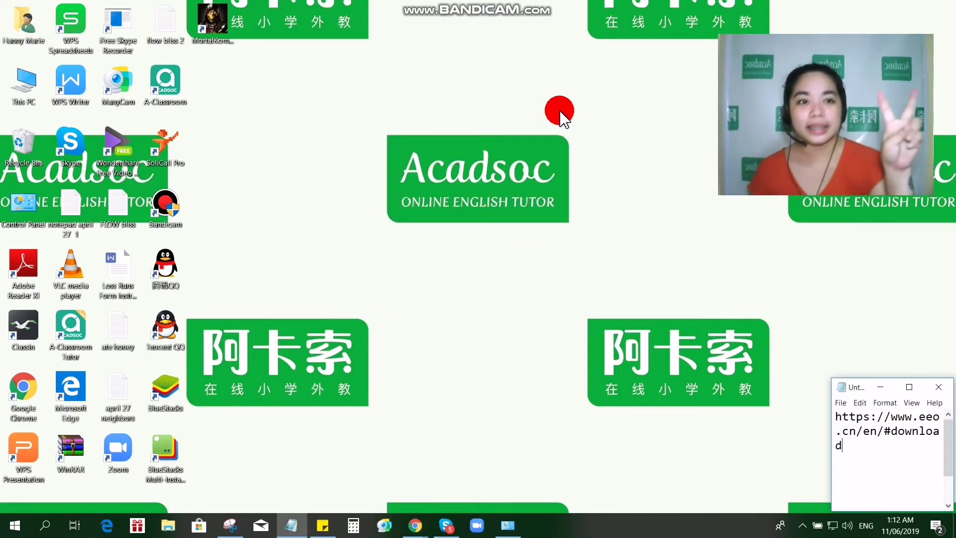
{"action": "mouse_move", "coordinate": [421, 521]}
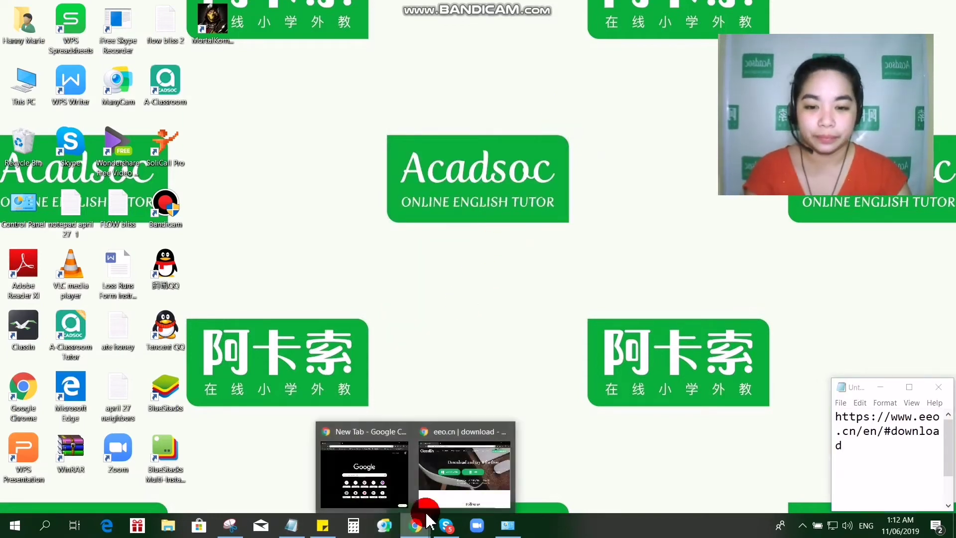
{"action": "left_click", "coordinate": [403, 493]}
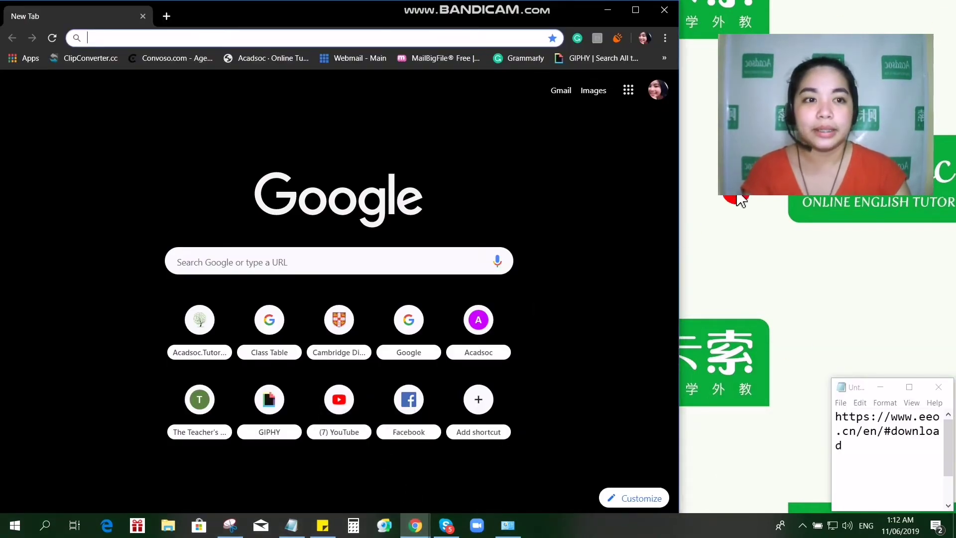
{"action": "left_click", "coordinate": [333, 37]}
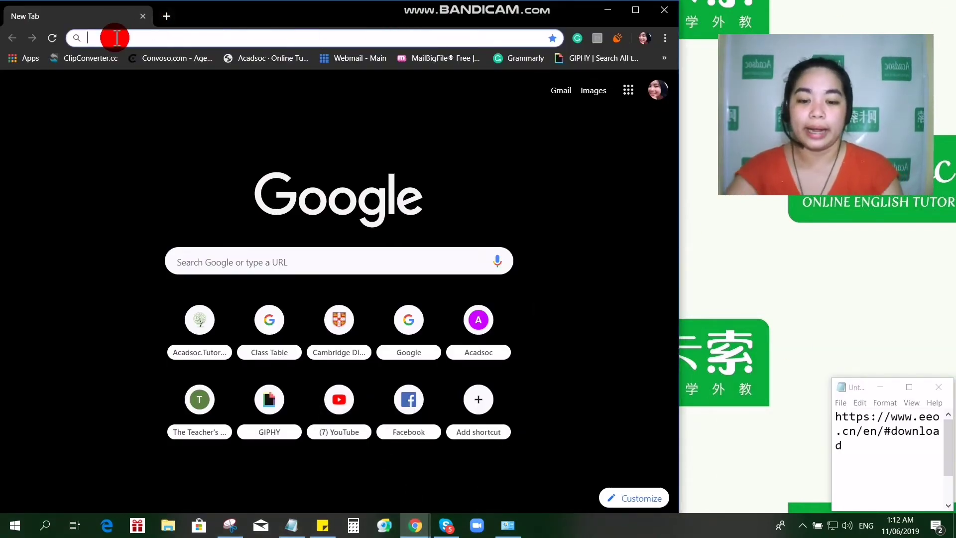
{"action": "type", "text": "tutor.acadsoc."}
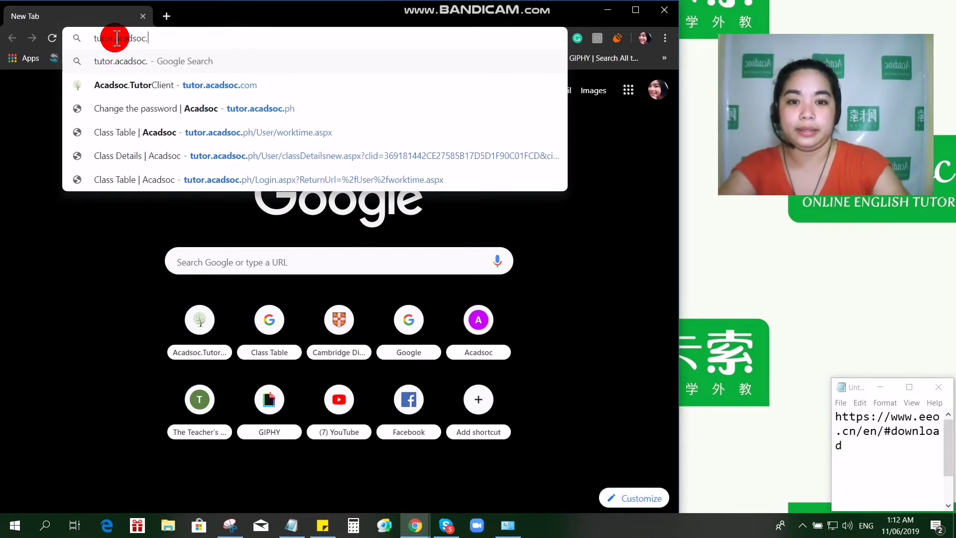
{"action": "type", "text": "ph"}
{"action": "key", "text": "Return"}
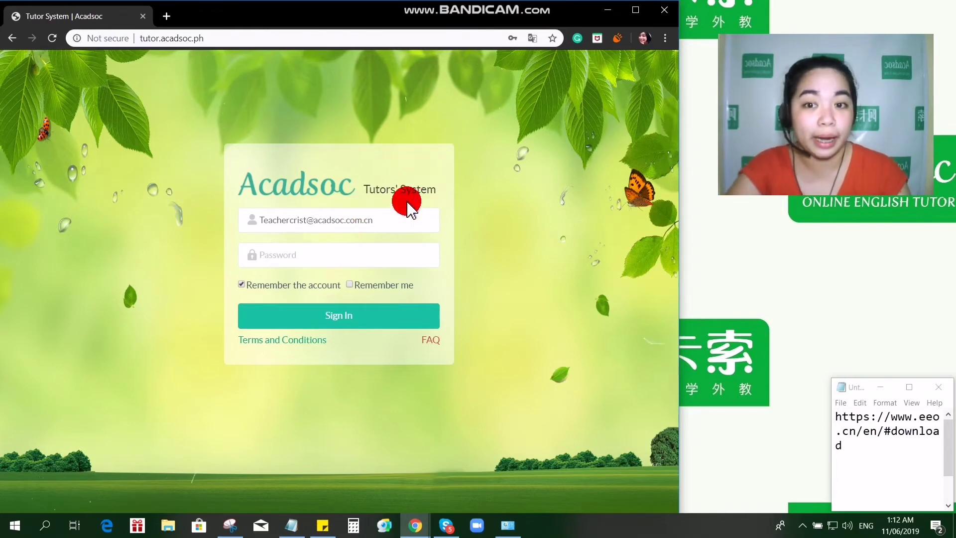
{"action": "left_click", "coordinate": [391, 267]}
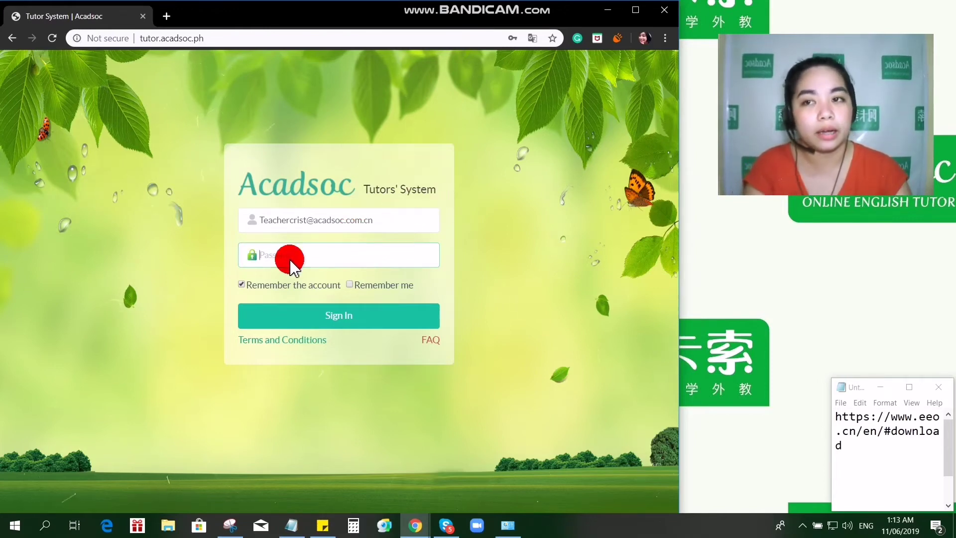
Open the tutor site tutor.acadsoc.com in a new browser tab.
{"action": "left_click", "coordinate": [167, 16]}
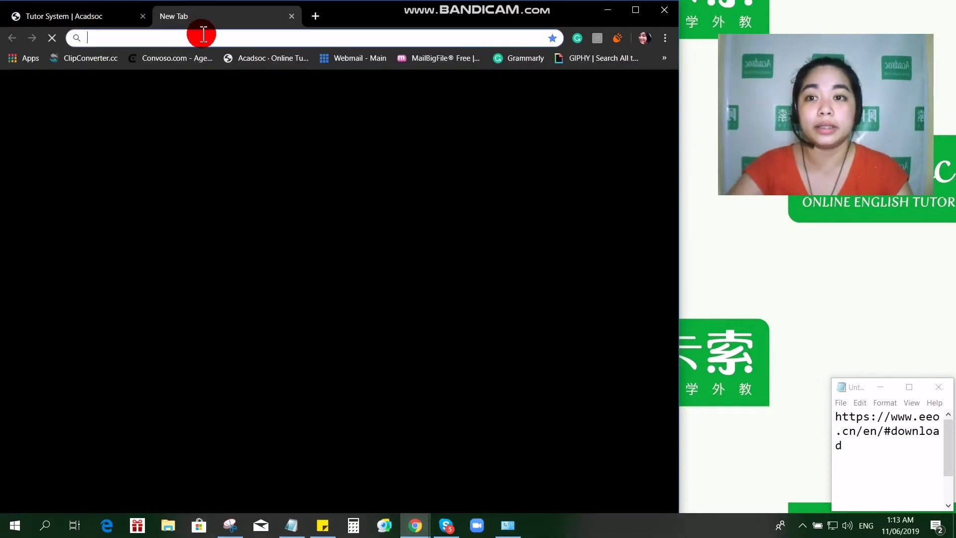
{"action": "type", "text": "tt"}
{"action": "key", "text": "BackSpace"}
{"action": "type", "text": "ut"}
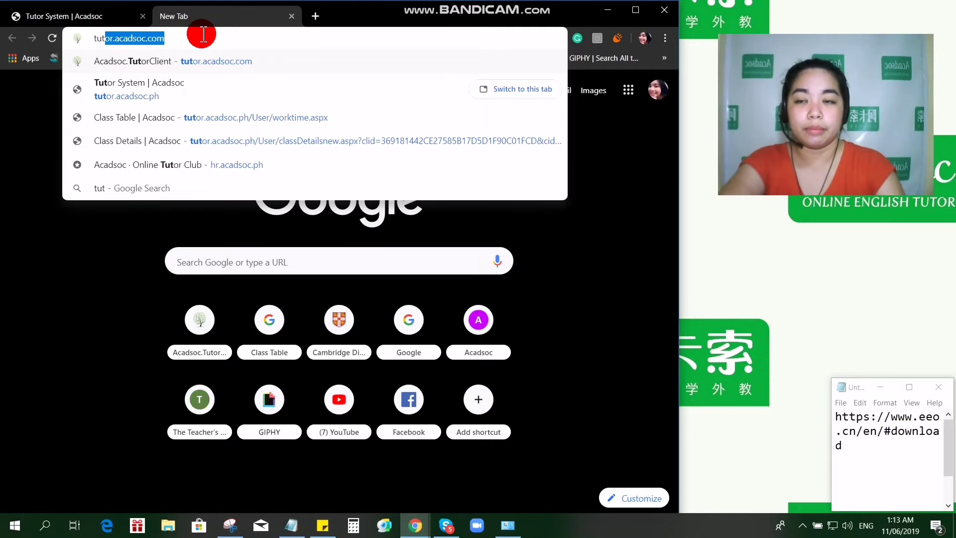
{"action": "key", "text": "Return"}
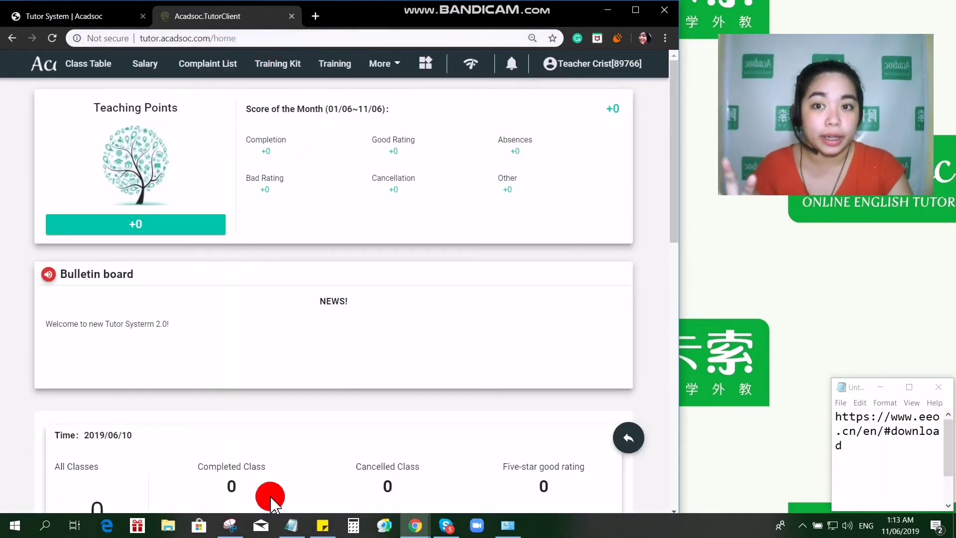
Return to the Tutors' System sign-in page, enter the account password and sign in.
{"action": "left_click", "coordinate": [82, 15]}
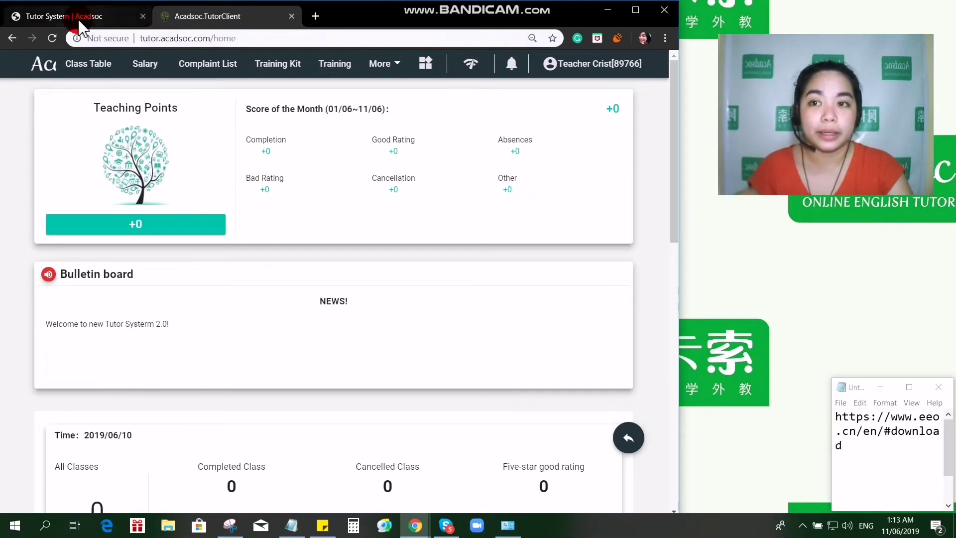
{"action": "left_click", "coordinate": [353, 324]}
{"action": "left_click", "coordinate": [415, 276]}
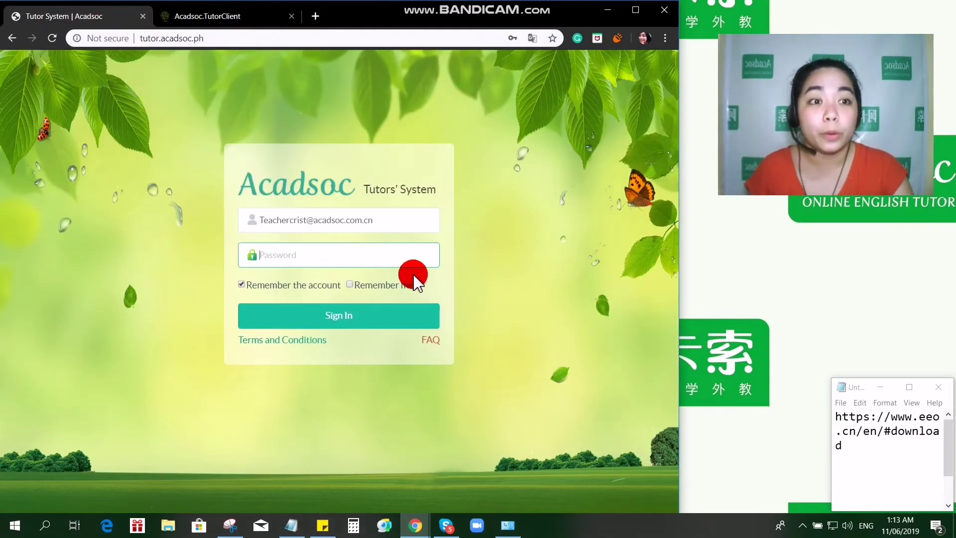
{"action": "left_click", "coordinate": [323, 258]}
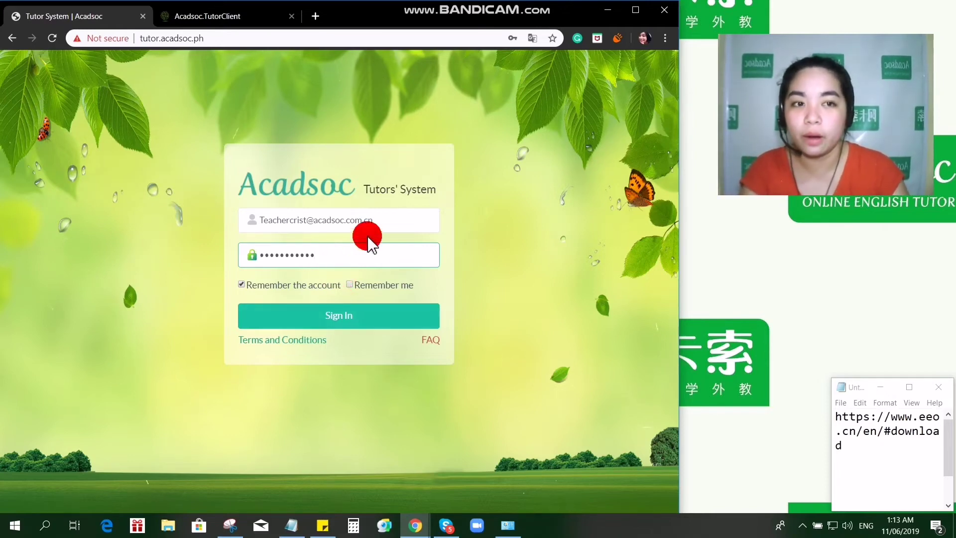
{"action": "left_click", "coordinate": [346, 223]}
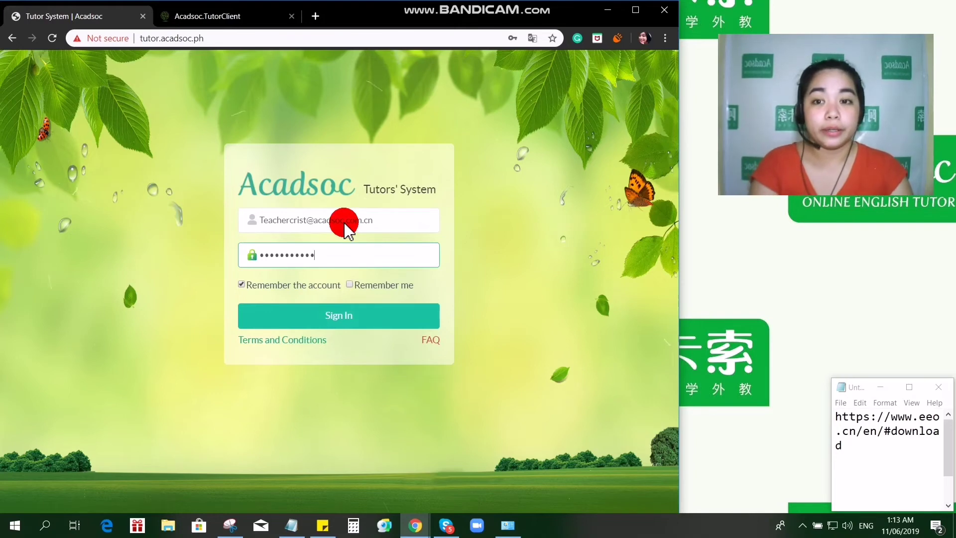
{"action": "left_click", "coordinate": [333, 254]}
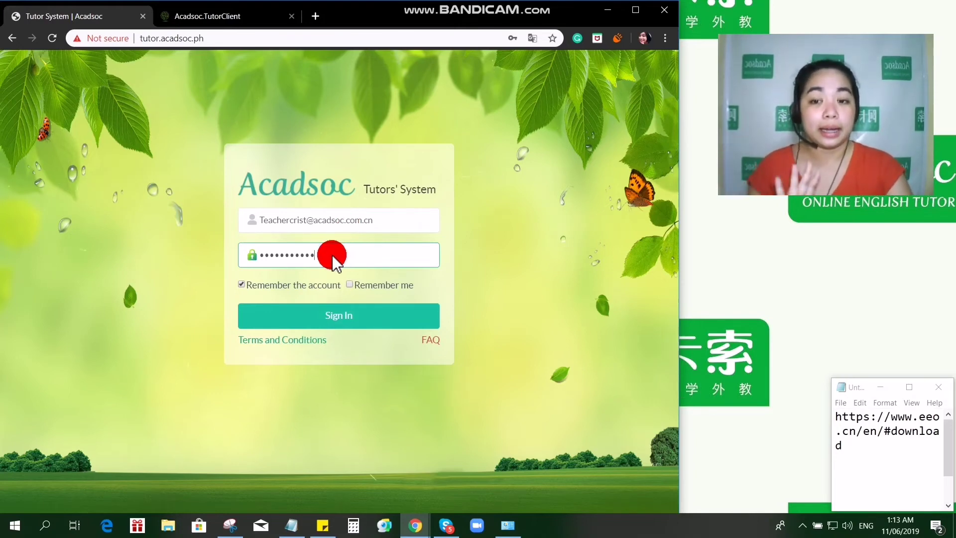
{"action": "left_click", "coordinate": [341, 314]}
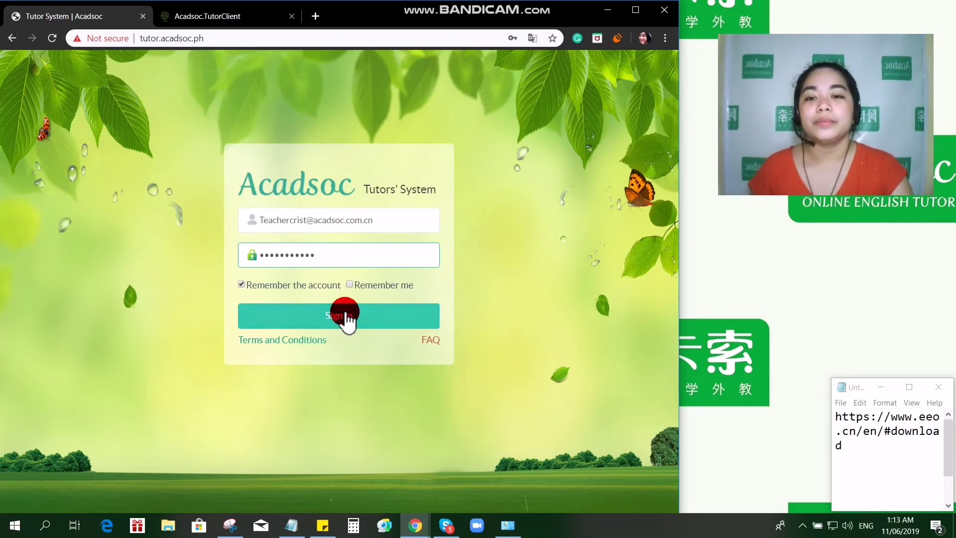
{"action": "left_click", "coordinate": [360, 321]}
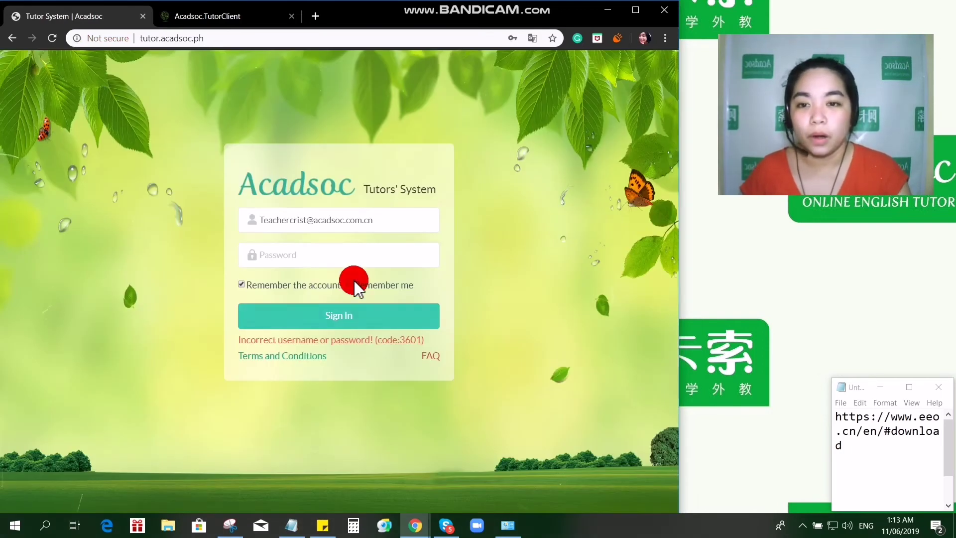
{"action": "left_click", "coordinate": [345, 259]}
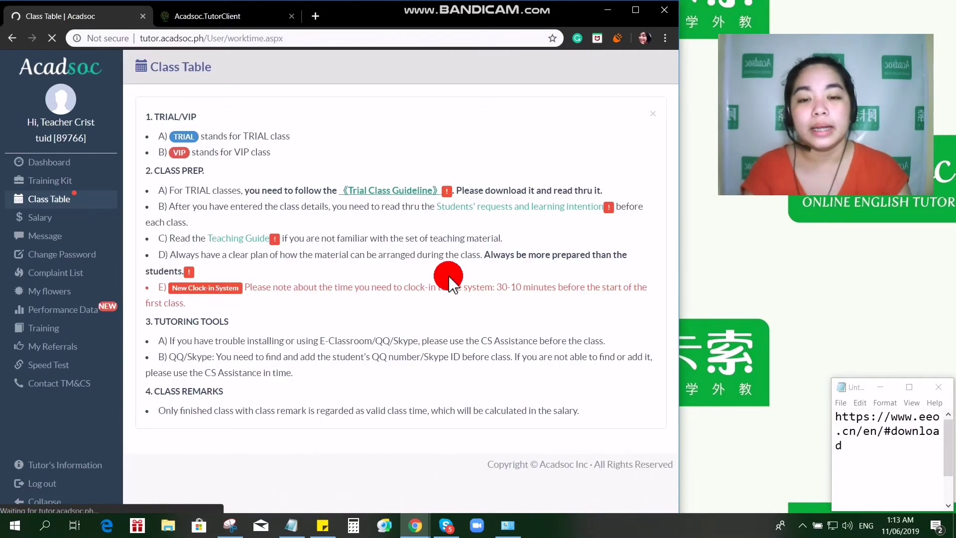
Examine the Class Table's day schedule for Tuesday, Jun 11, 2019 to find the booked classes.
{"action": "scroll", "coordinate": [448, 278], "scroll_direction": "down", "scroll_amount": 2}
{"action": "scroll", "coordinate": [463, 261], "scroll_direction": "down", "scroll_amount": 1}
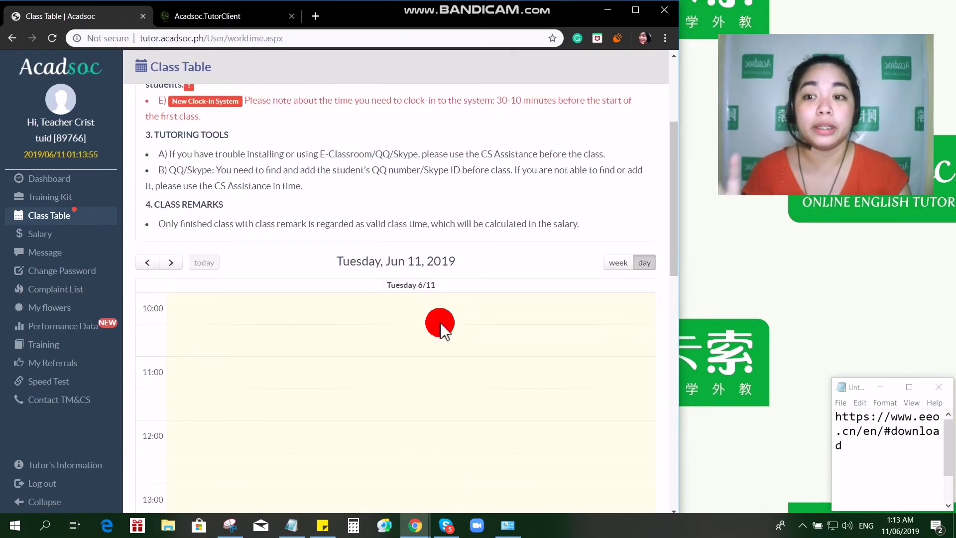
{"action": "scroll", "coordinate": [546, 323], "scroll_direction": "down", "scroll_amount": 2}
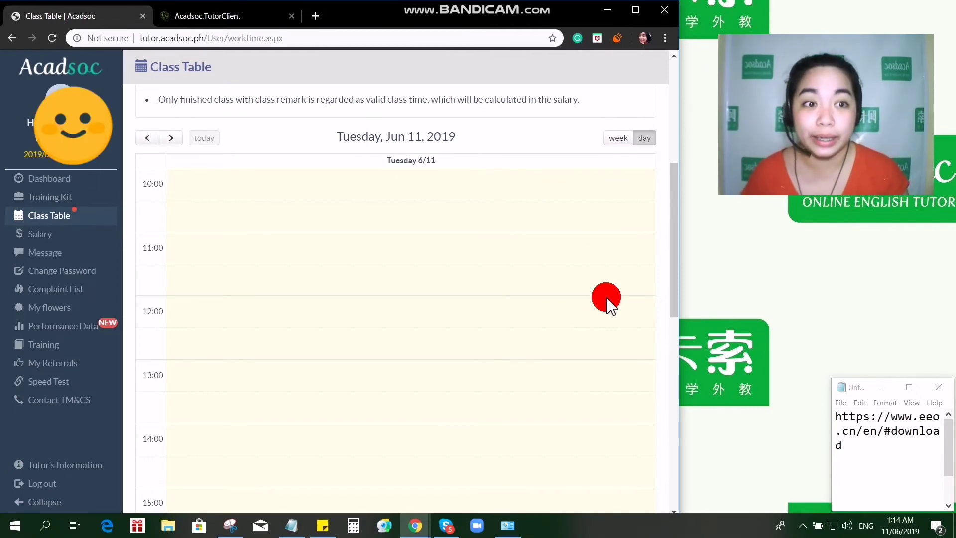
{"action": "scroll", "coordinate": [628, 302], "scroll_direction": "down", "scroll_amount": 7}
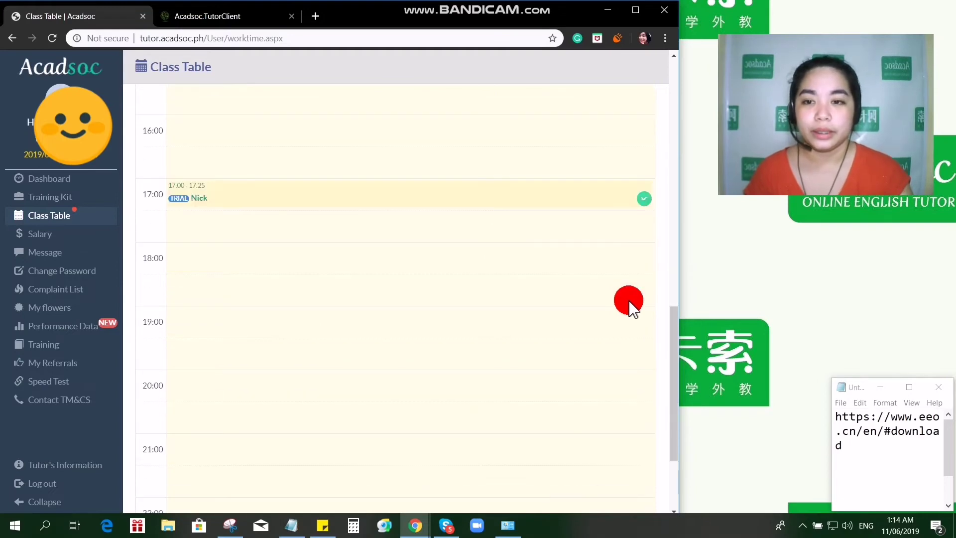
{"action": "scroll", "coordinate": [631, 305], "scroll_direction": "up", "scroll_amount": 6}
{"action": "scroll", "coordinate": [628, 302], "scroll_direction": "up", "scroll_amount": 2}
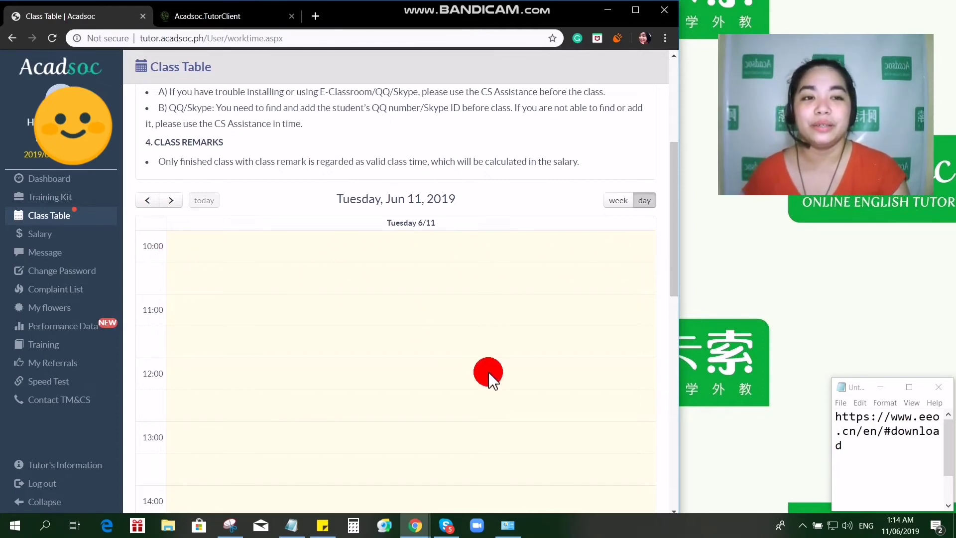
{"action": "scroll", "coordinate": [498, 375], "scroll_direction": "down", "scroll_amount": 10}
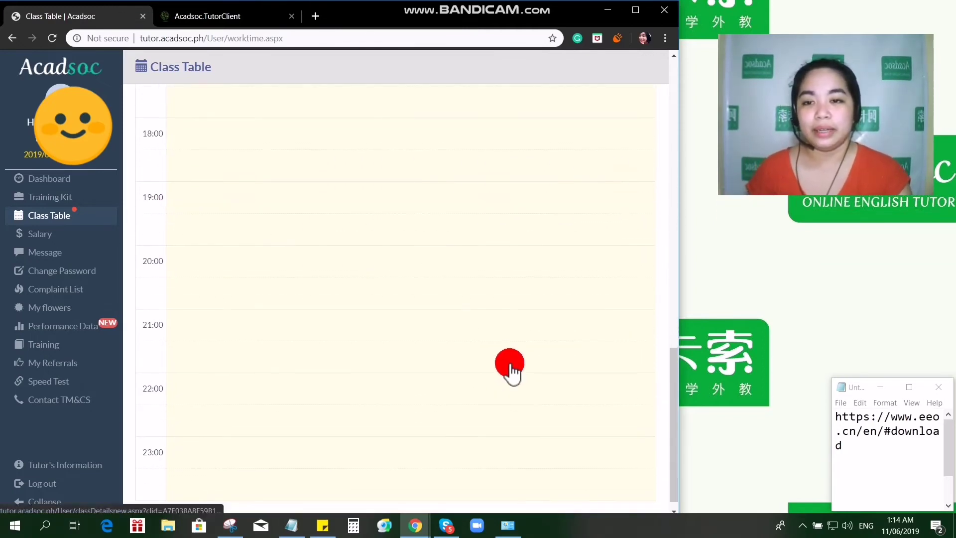
{"action": "scroll", "coordinate": [510, 366], "scroll_direction": "up", "scroll_amount": 6}
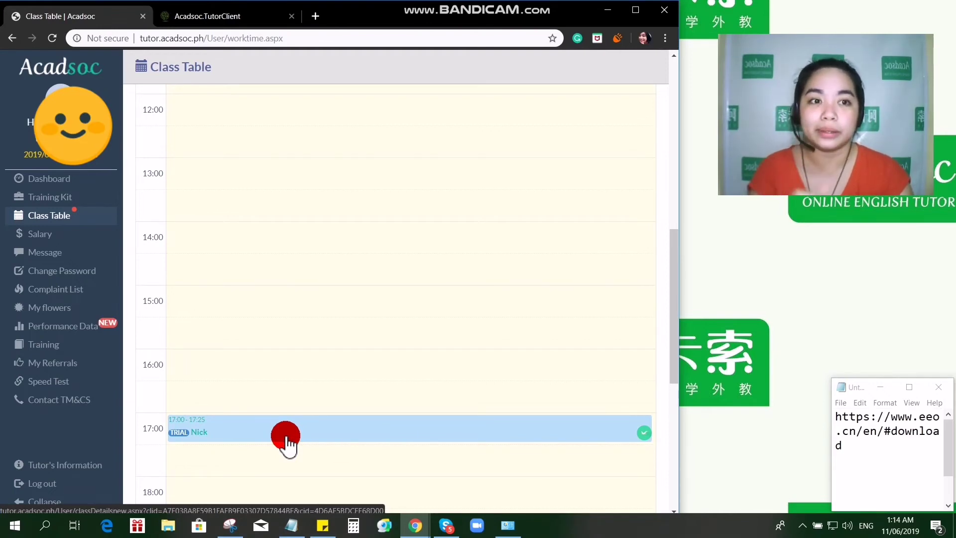
{"action": "scroll", "coordinate": [439, 422], "scroll_direction": "up", "scroll_amount": 6}
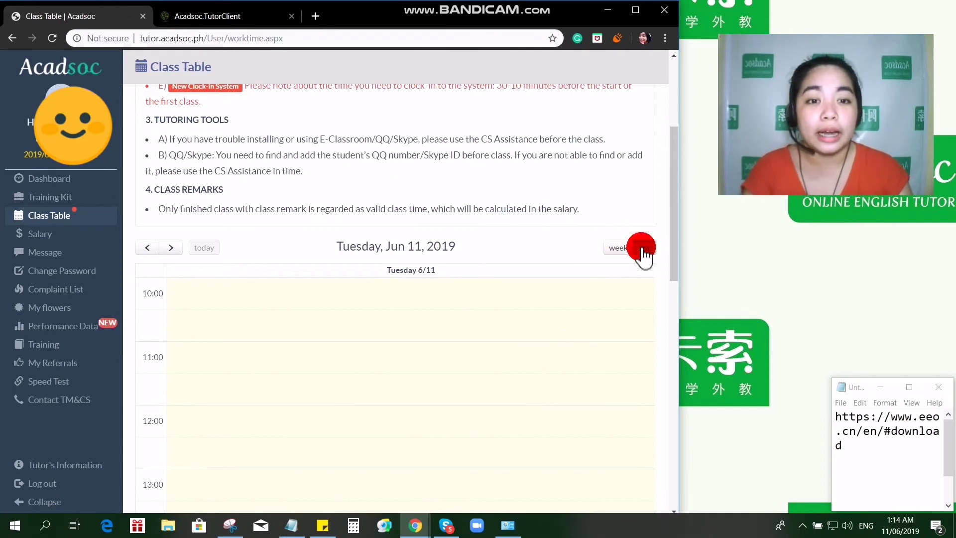
Switch the Class Table to the week view and look through the schedule for Jun 10–16, 2019.
{"action": "left_click", "coordinate": [619, 253]}
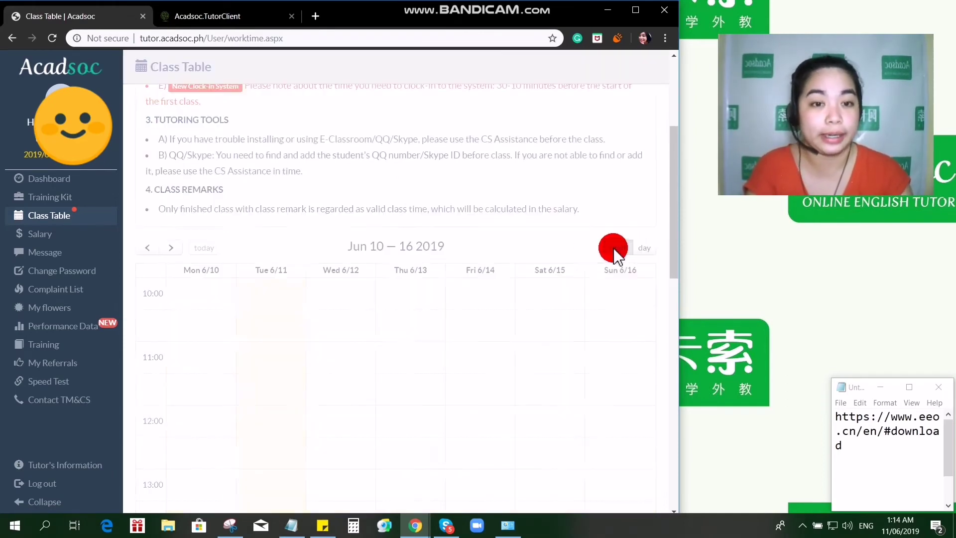
{"action": "scroll", "coordinate": [493, 279], "scroll_direction": "down", "scroll_amount": 5}
{"action": "scroll", "coordinate": [493, 276], "scroll_direction": "down", "scroll_amount": 5}
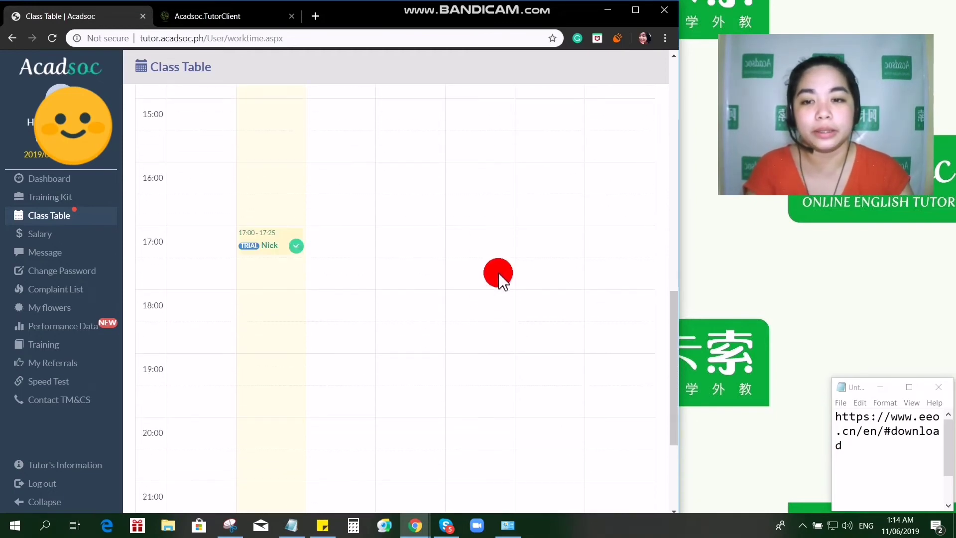
{"action": "scroll", "coordinate": [548, 344], "scroll_direction": "down", "scroll_amount": 4}
{"action": "scroll", "coordinate": [565, 343], "scroll_direction": "up", "scroll_amount": 7}
{"action": "scroll", "coordinate": [548, 339], "scroll_direction": "up", "scroll_amount": 10}
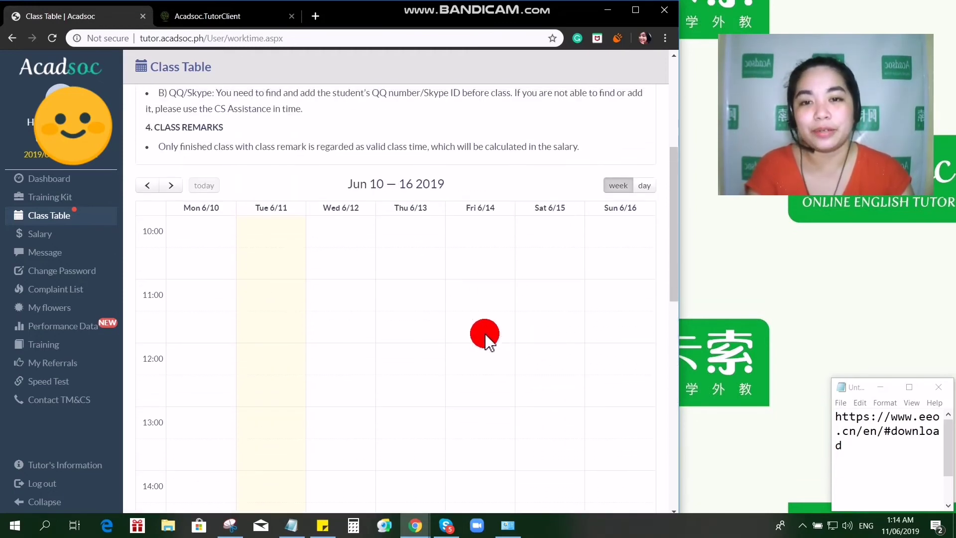
{"action": "scroll", "coordinate": [582, 327], "scroll_direction": "down", "scroll_amount": 10}
{"action": "scroll", "coordinate": [580, 335], "scroll_direction": "down", "scroll_amount": 2}
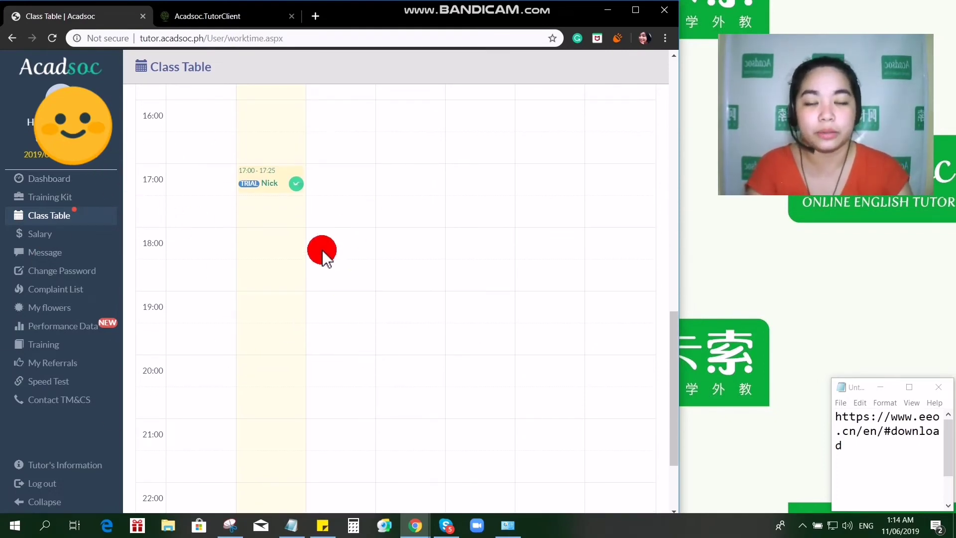
Open the class details of the trial class booked for Tuesday 6/11, 17:00–17:25.
{"action": "scroll", "coordinate": [448, 286], "scroll_direction": "up", "scroll_amount": 1}
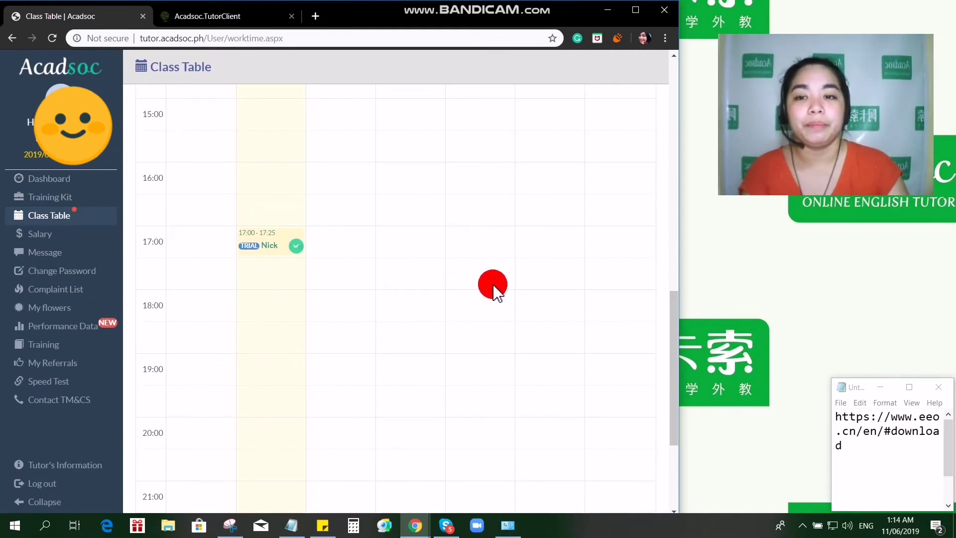
{"action": "scroll", "coordinate": [485, 284], "scroll_direction": "up", "scroll_amount": 3}
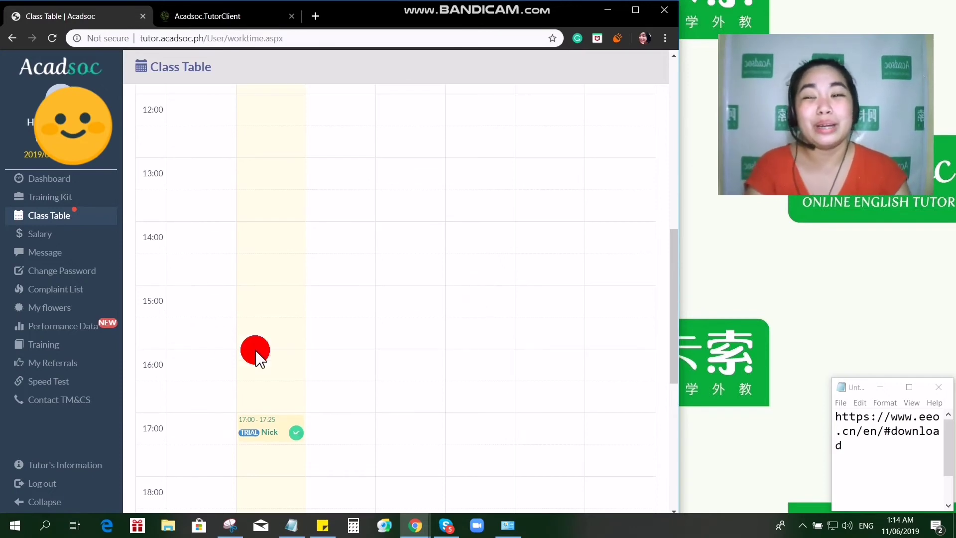
{"action": "left_click", "coordinate": [277, 440]}
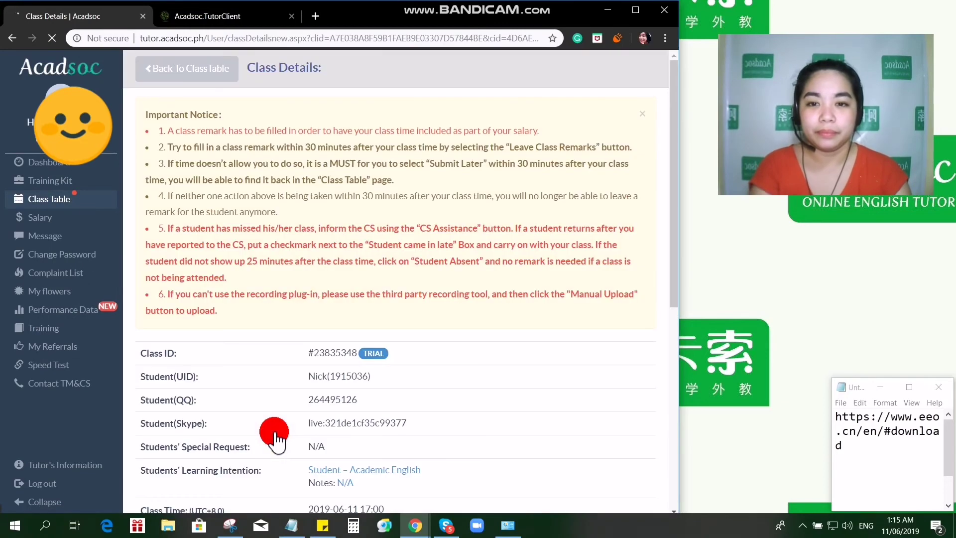
Find the Tutoring Tool entry in the class details and highlight it to check which class tool is assigned.
{"action": "scroll", "coordinate": [535, 361], "scroll_direction": "down", "scroll_amount": 5}
{"action": "scroll", "coordinate": [535, 361], "scroll_direction": "down", "scroll_amount": 2}
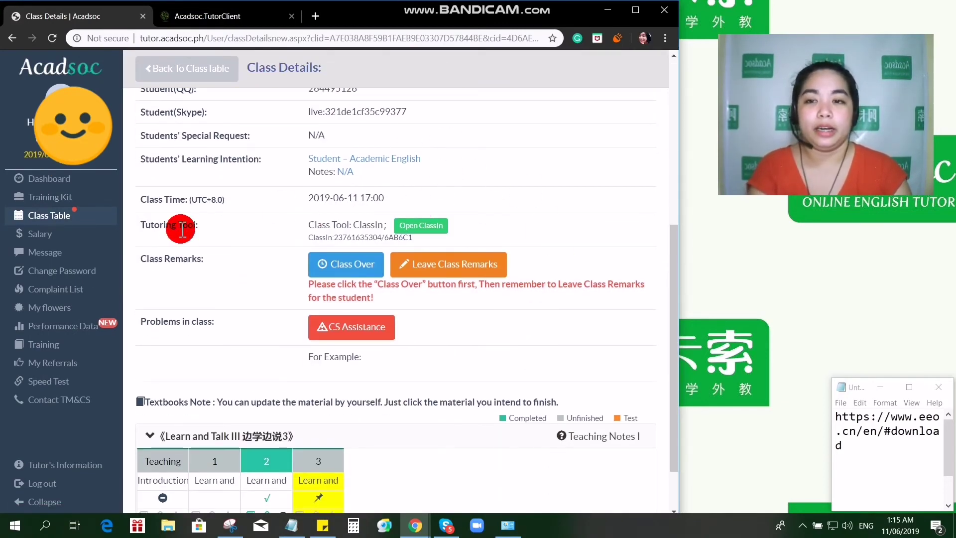
{"action": "left_click_drag", "start_coordinate": [146, 224], "coordinate": [362, 223]}
{"action": "left_click", "coordinate": [378, 224]}
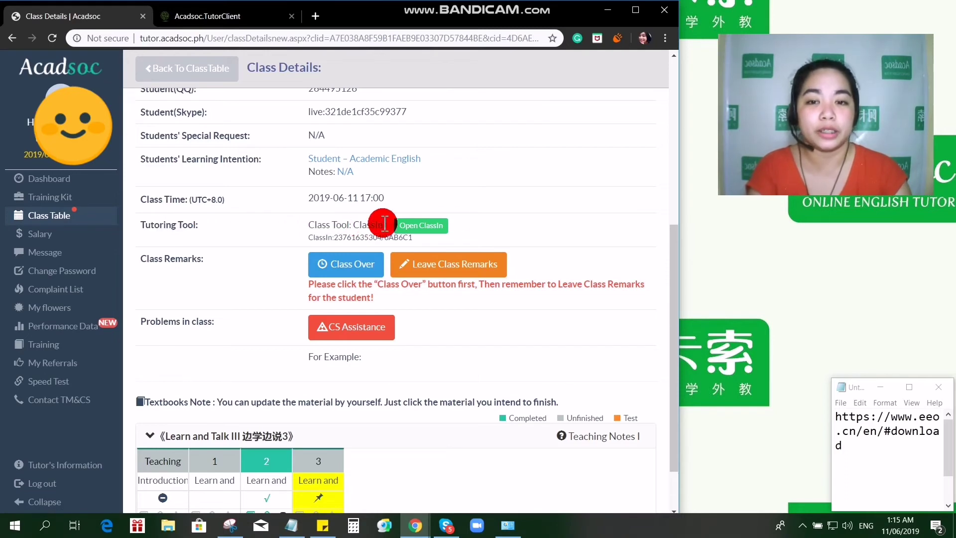
{"action": "left_click", "coordinate": [463, 224]}
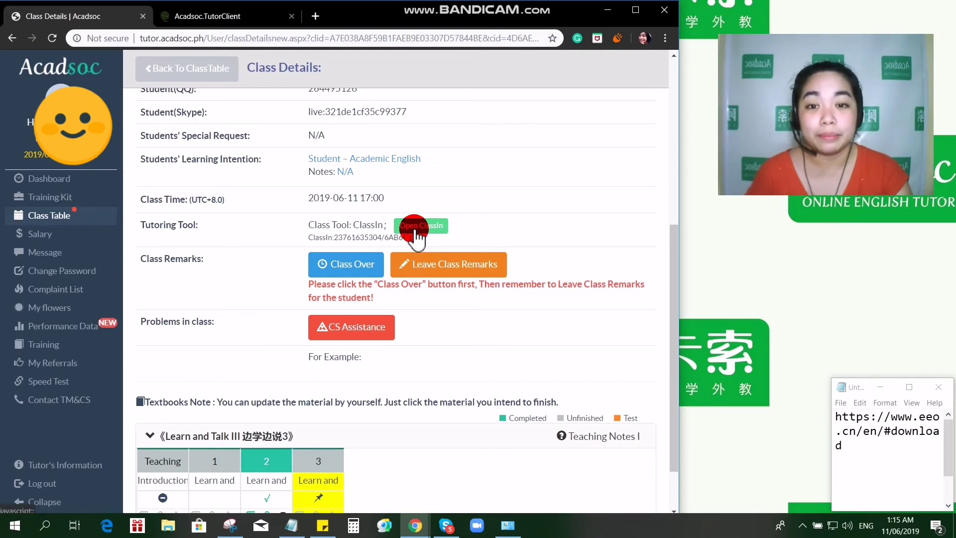
Launch ClassIn from the class's tutoring tool entry, allow the link to open, and dismiss the information message and profile setup.
{"action": "left_click", "coordinate": [415, 234]}
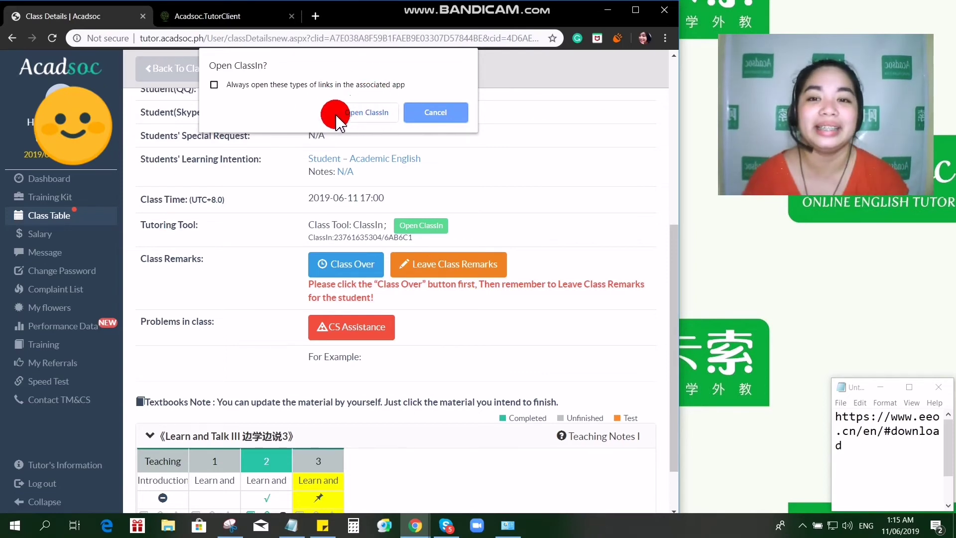
{"action": "left_click", "coordinate": [374, 116]}
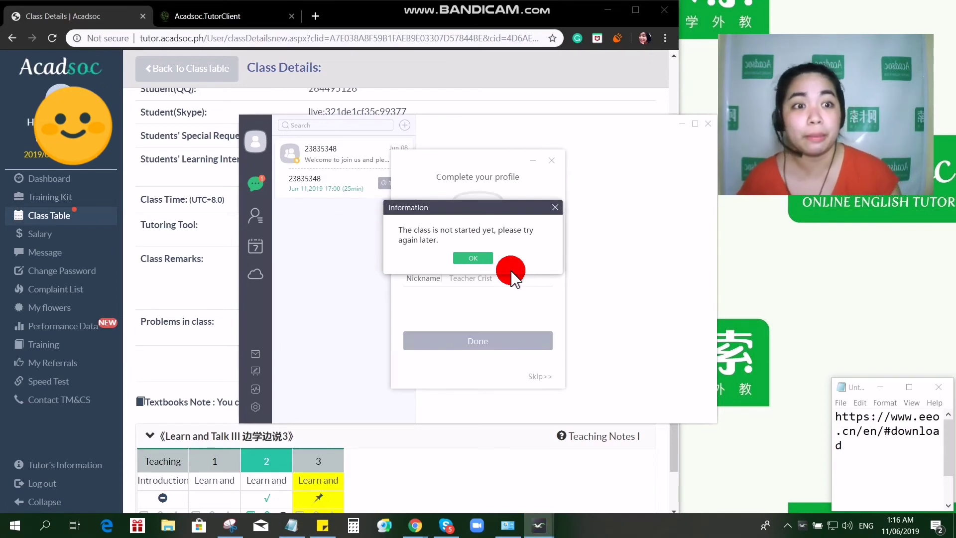
{"action": "left_click", "coordinate": [473, 258]}
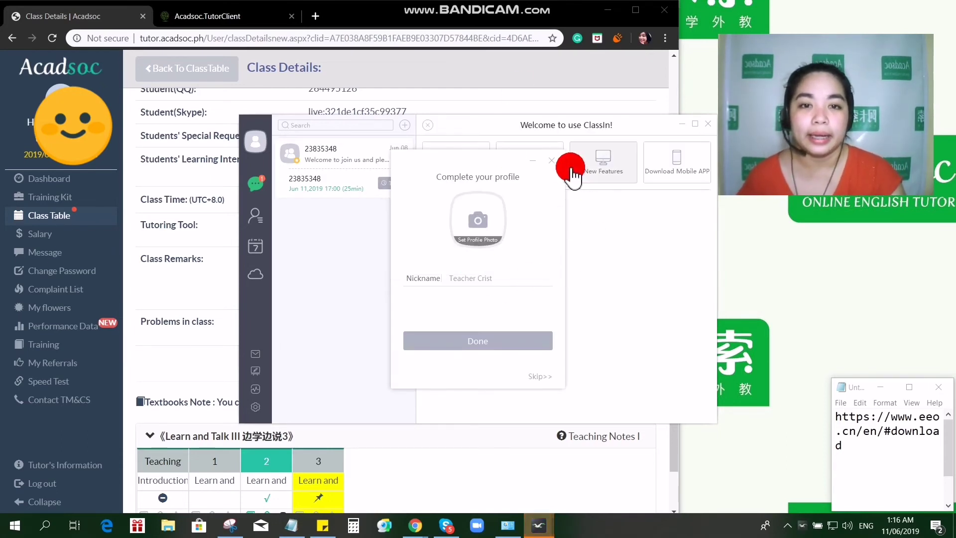
{"action": "left_click", "coordinate": [551, 160]}
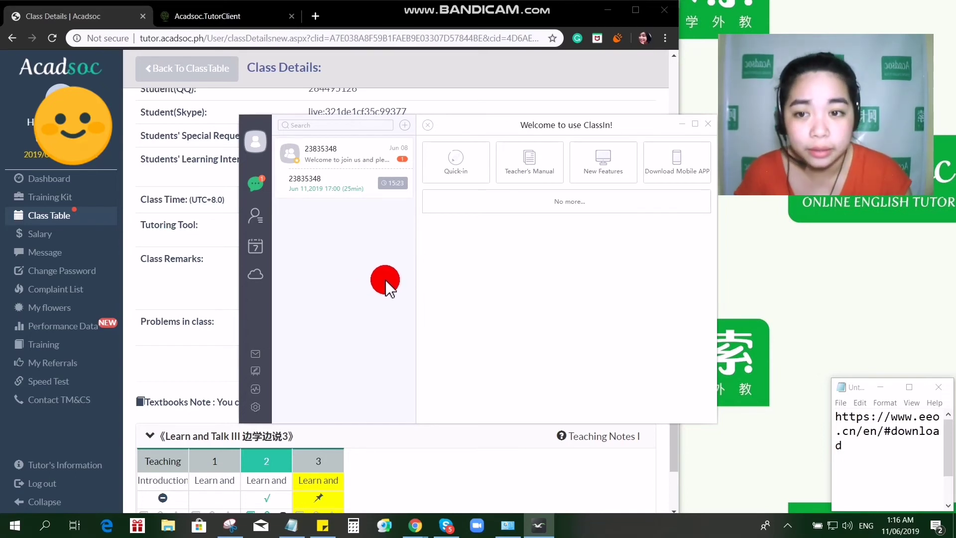
{"action": "left_click", "coordinate": [256, 255]}
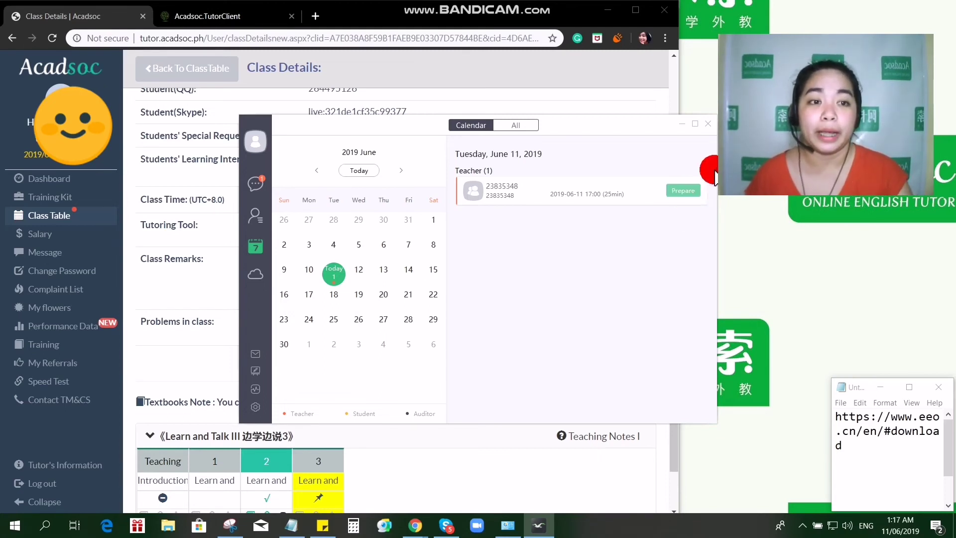
{"action": "left_click", "coordinate": [681, 193]}
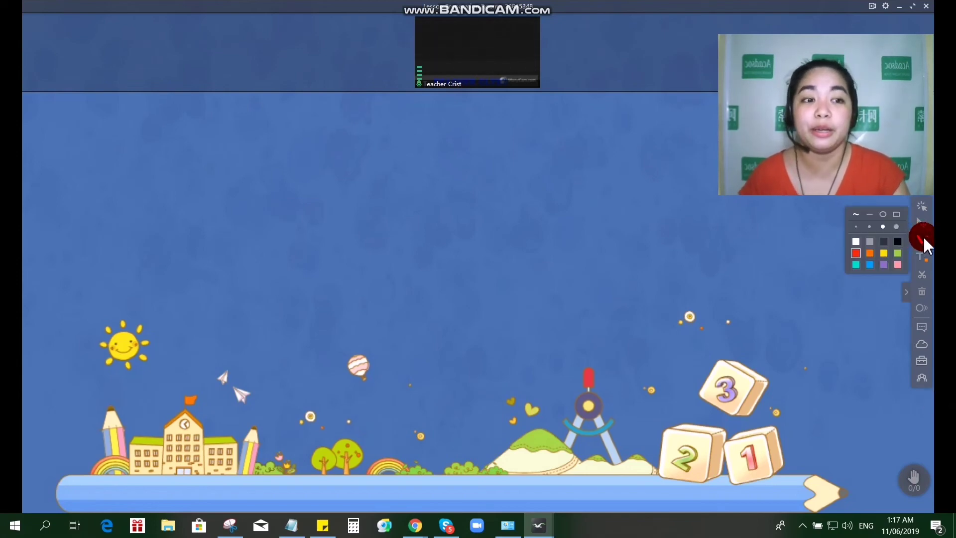
Draw several red freehand pen strokes, mostly horizontal lines, across the upper and middle area of the classroom blackboard.
{"action": "left_click_drag", "start_coordinate": [249, 178], "coordinate": [443, 182]}
{"action": "left_click_drag", "start_coordinate": [263, 207], "coordinate": [476, 214]}
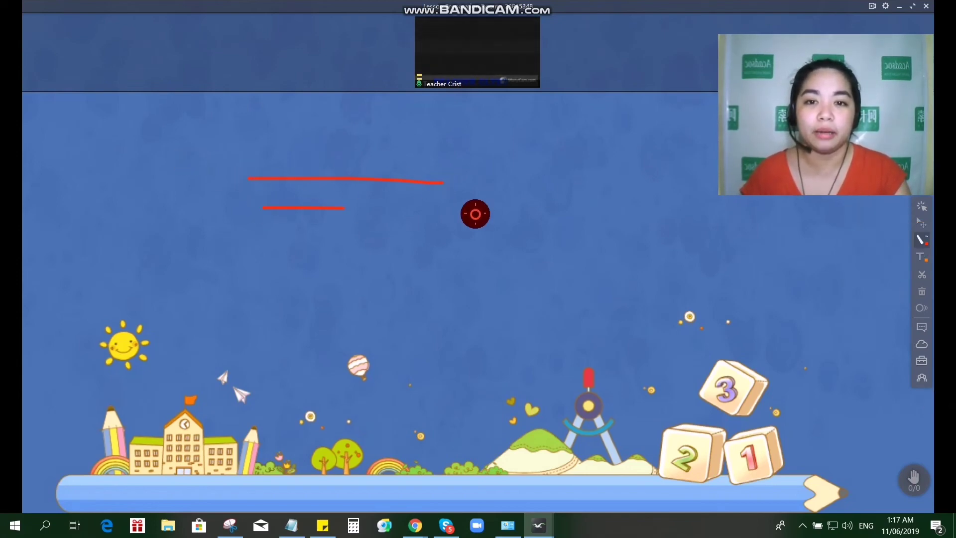
{"action": "left_click_drag", "start_coordinate": [323, 245], "coordinate": [529, 247]}
{"action": "left_click_drag", "start_coordinate": [343, 280], "coordinate": [523, 280]}
{"action": "mouse_move", "coordinate": [467, 140]}
{"action": "left_mouse_down"}
{"action": "mouse_move", "coordinate": [474, 193]}
{"action": "mouse_move", "coordinate": [490, 190]}
{"action": "left_mouse_up"}
{"action": "mouse_move", "coordinate": [475, 177]}
{"action": "left_mouse_down"}
{"action": "mouse_move", "coordinate": [512, 169]}
{"action": "mouse_move", "coordinate": [512, 183]}
{"action": "mouse_move", "coordinate": [518, 169]}
{"action": "mouse_move", "coordinate": [544, 184]}
{"action": "mouse_move", "coordinate": [553, 166]}
{"action": "mouse_move", "coordinate": [572, 169]}
{"action": "mouse_move", "coordinate": [617, 254]}
{"action": "mouse_move", "coordinate": [652, 184]}
{"action": "left_mouse_up"}
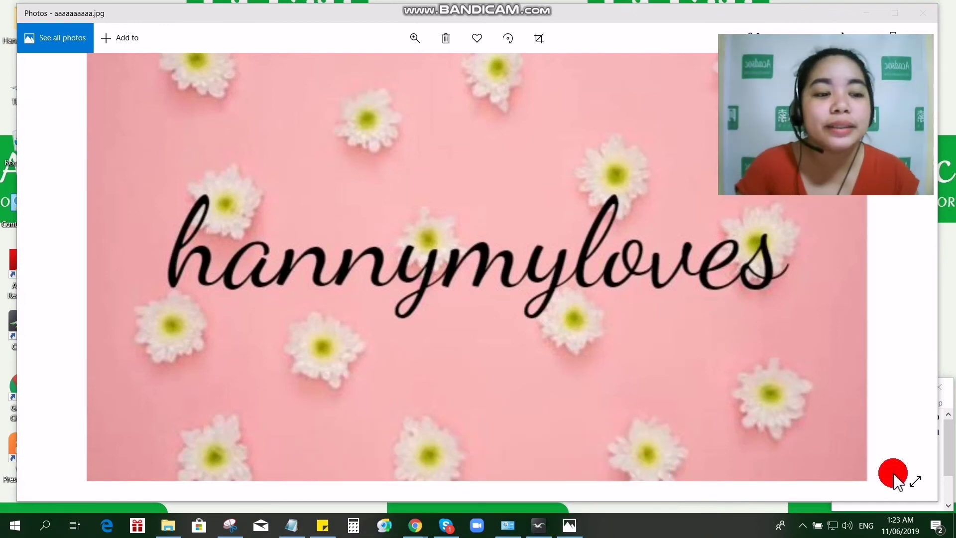
Show the picture aaaaaaaaaa.jpg full screen in Photos.
{"action": "left_click", "coordinate": [915, 481]}
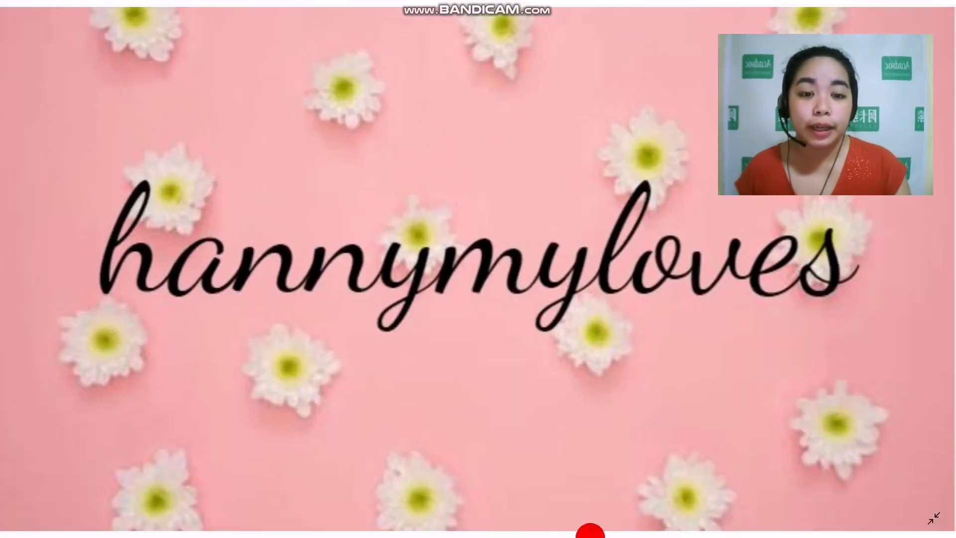